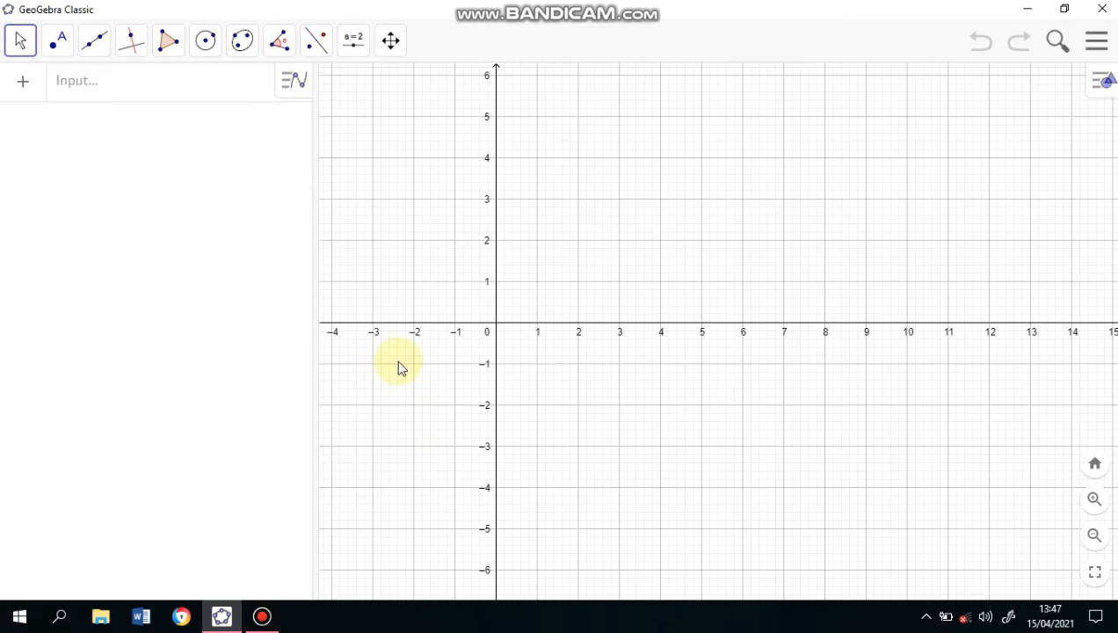
Step: Open the graphics view settings and set the minimum x dimension to -100
right_click(613, 239)
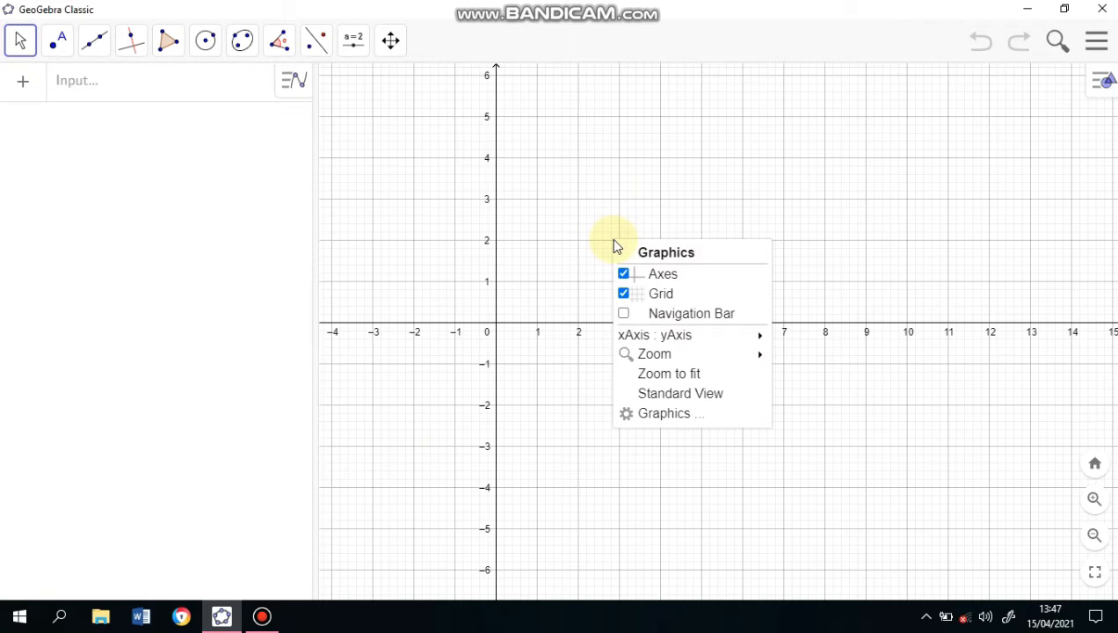
left_click(665, 414)
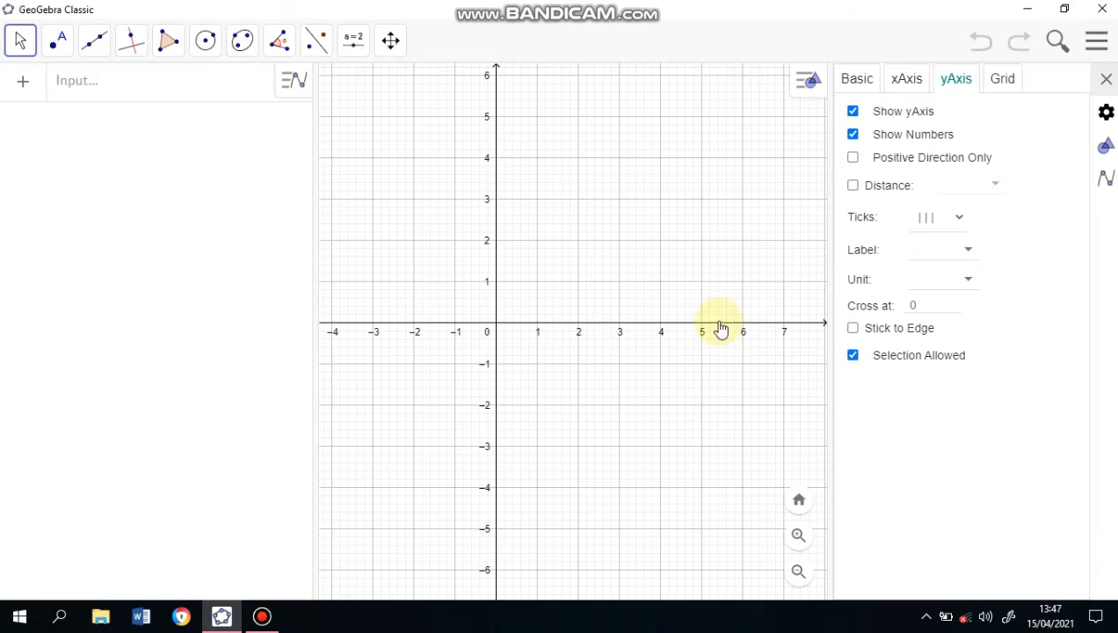
left_click(851, 91)
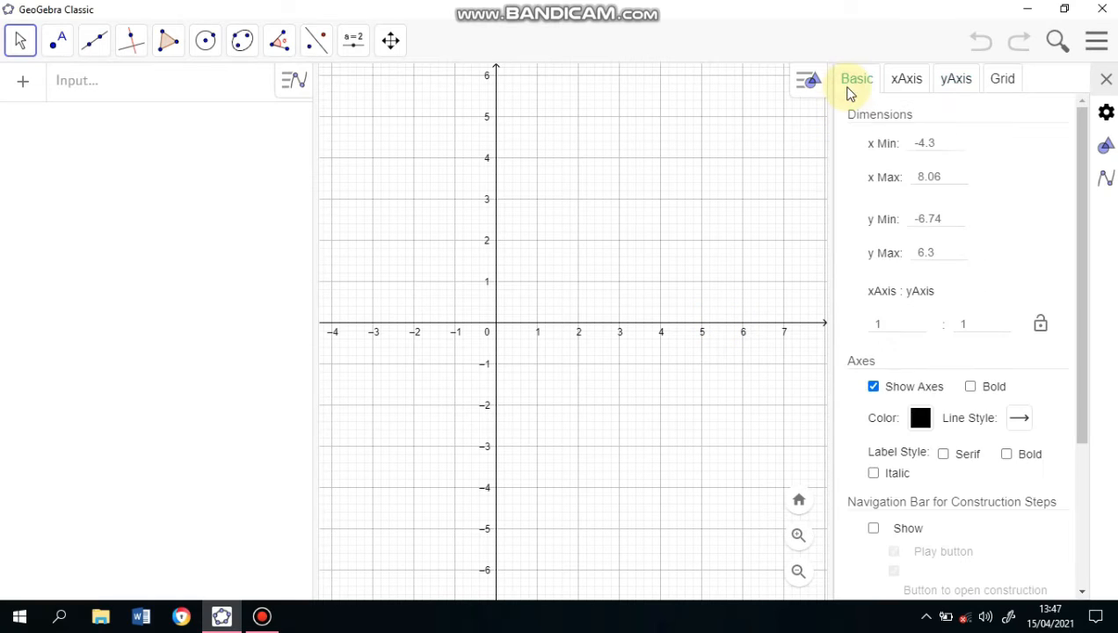
left_click(940, 142)
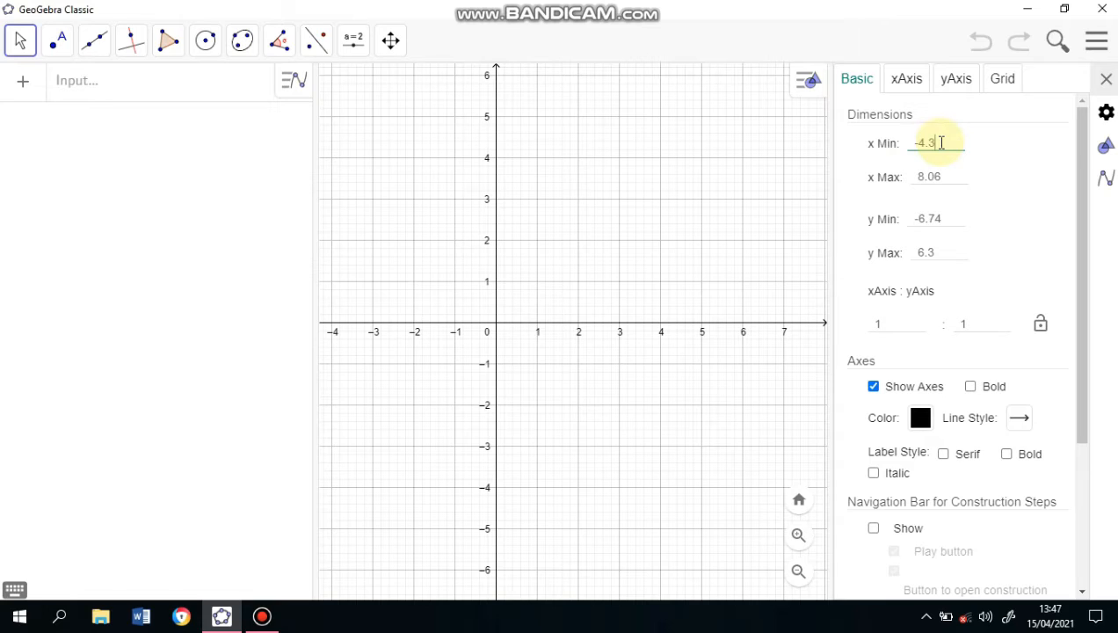
key("BackSpace")
key("BackSpace")
key("BackSpace")
type("100")
Step: Set the maximum x dimension of the graphics view to 360
left_click(950, 177)
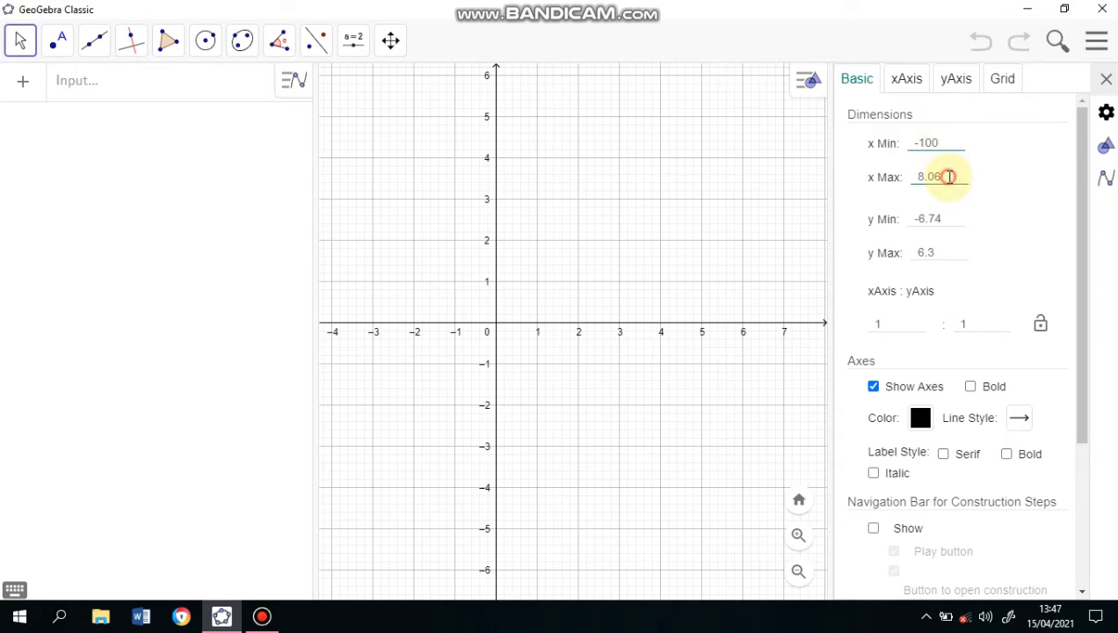
key("BackSpace")
key("BackSpace")
key("BackSpace")
key("BackSpace")
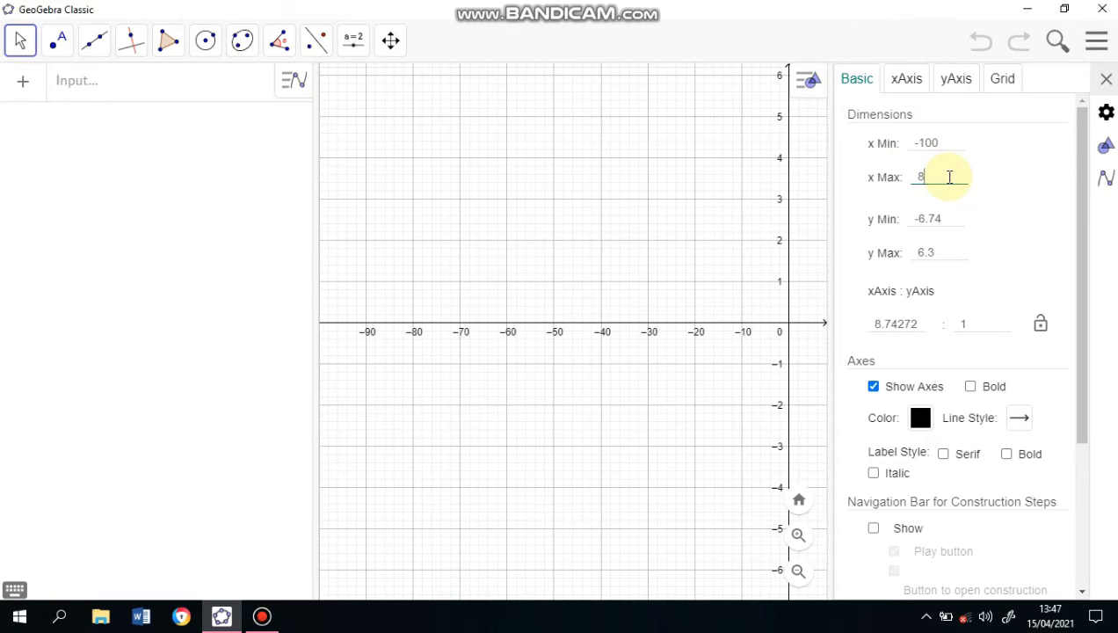
type("360")
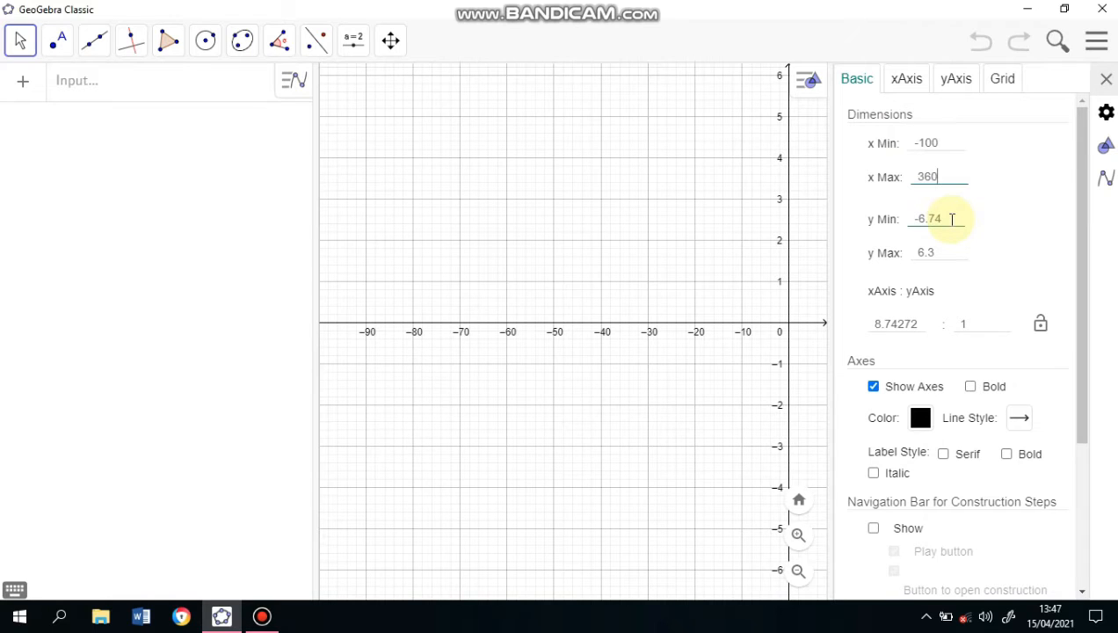
Step: Set the minimum y dimension of the graphics view to -5
left_click(951, 219)
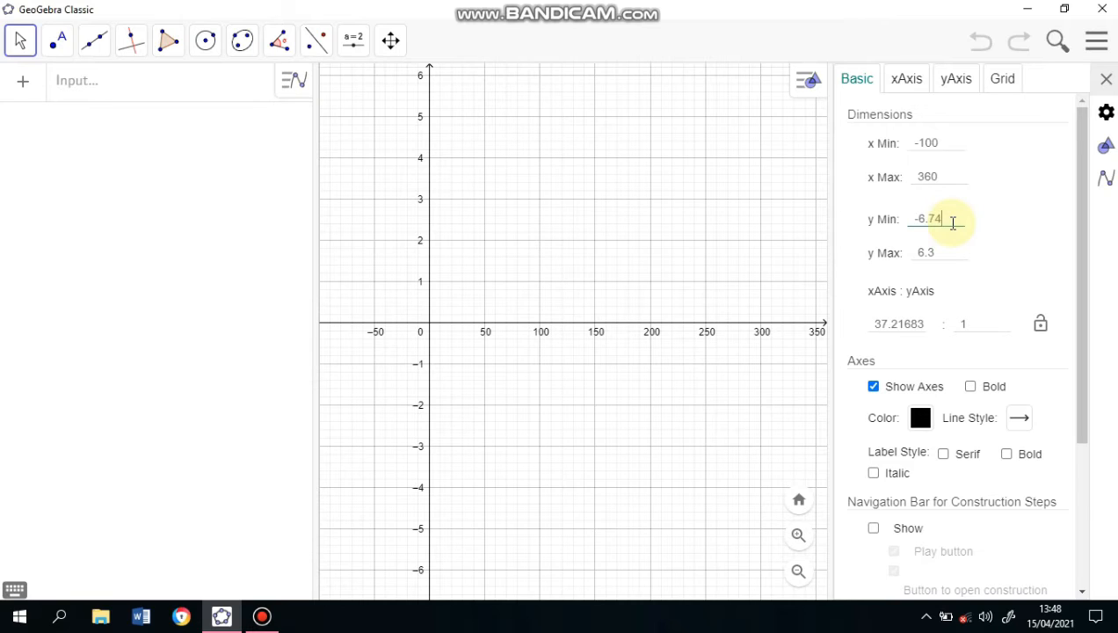
key("BackSpace")
key("BackSpace")
key("BackSpace")
key("BackSpace")
type("5")
Step: Set the maximum y dimension of the graphics view to 5
left_click(952, 251)
key("BackSpace")
key("BackSpace")
key("BackSpace")
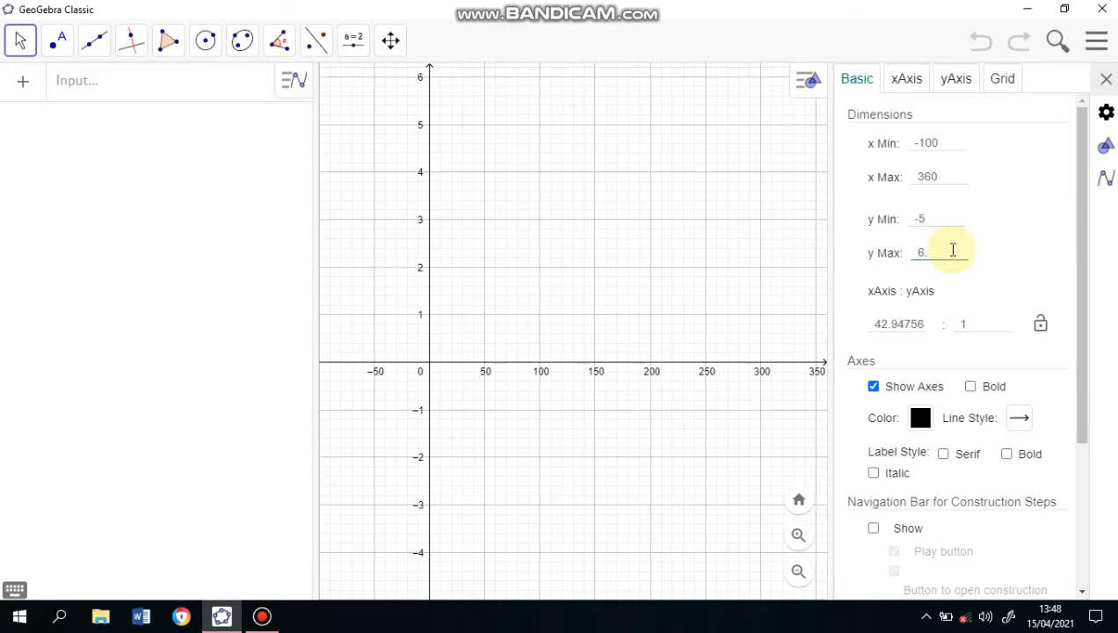
type("5")
left_click(870, 81)
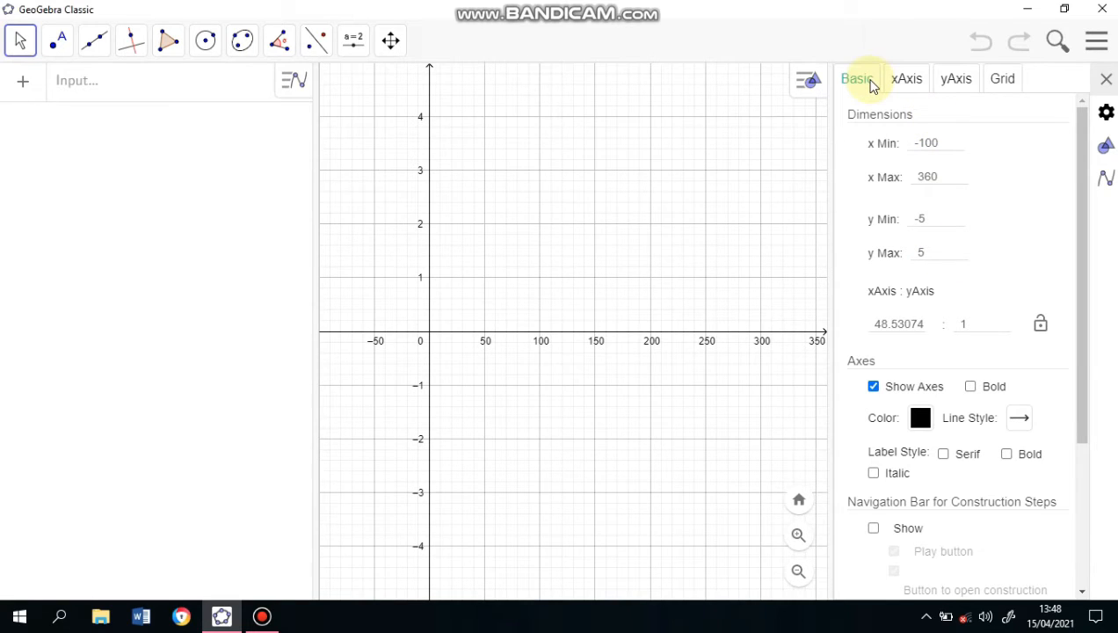
Step: Configure the x-axis with a fixed distance of 30, the label x and the degree (°) unit
left_click(894, 86)
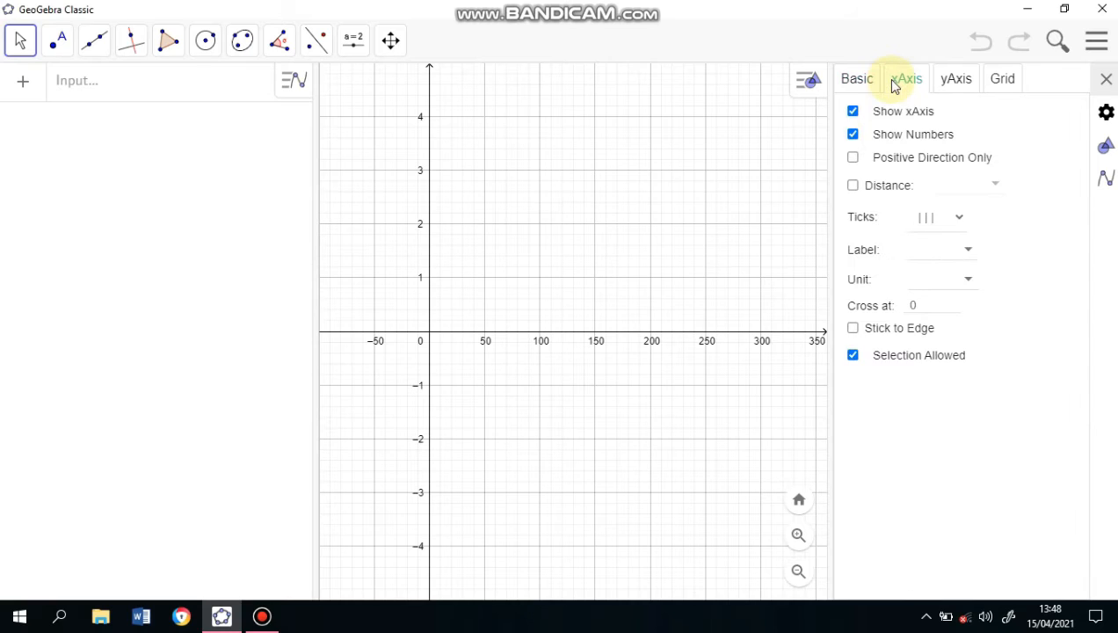
left_click(853, 187)
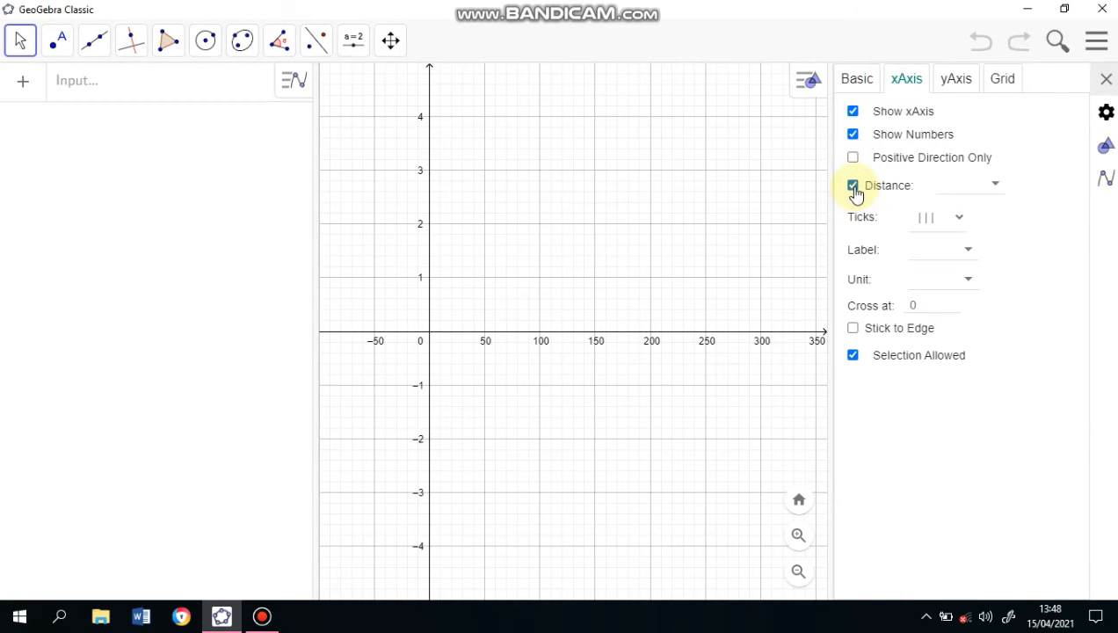
left_click(947, 189)
type("30")
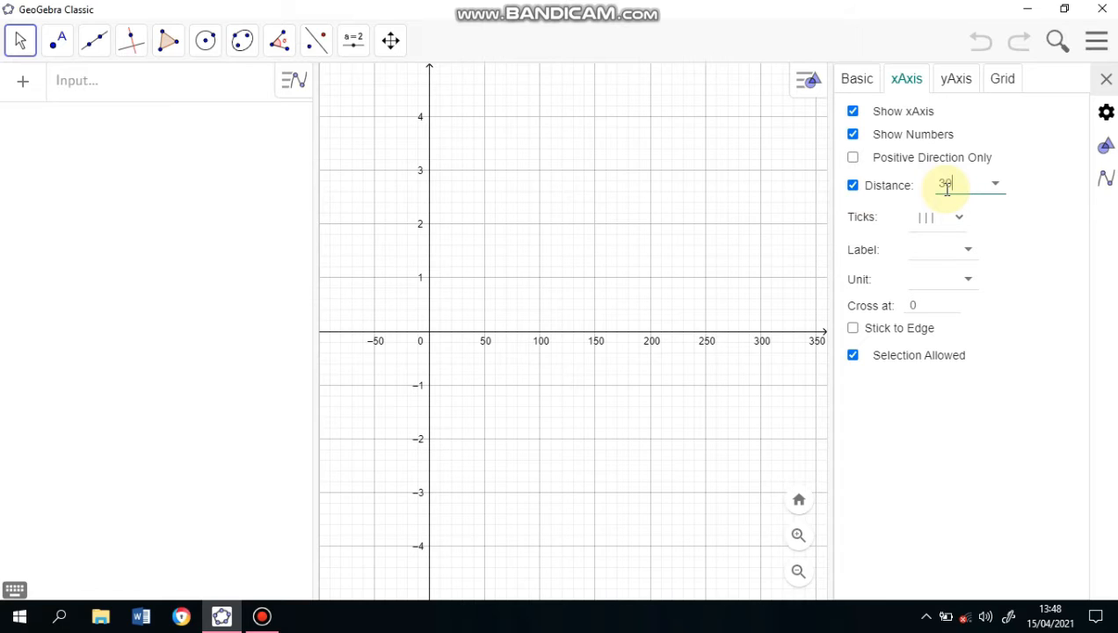
left_click(966, 252)
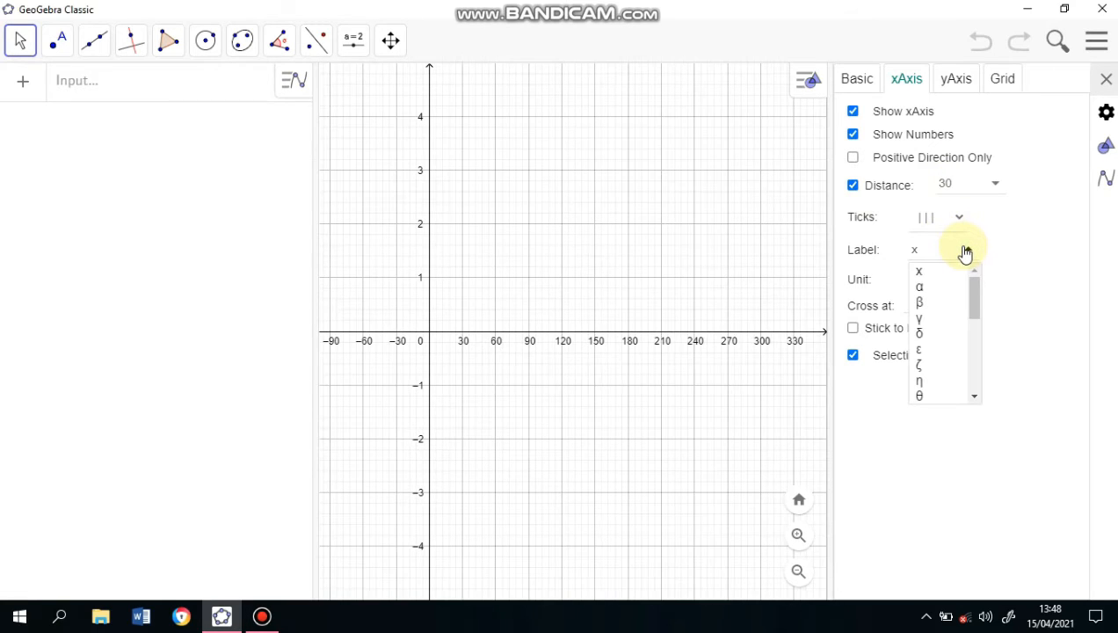
left_click(943, 274)
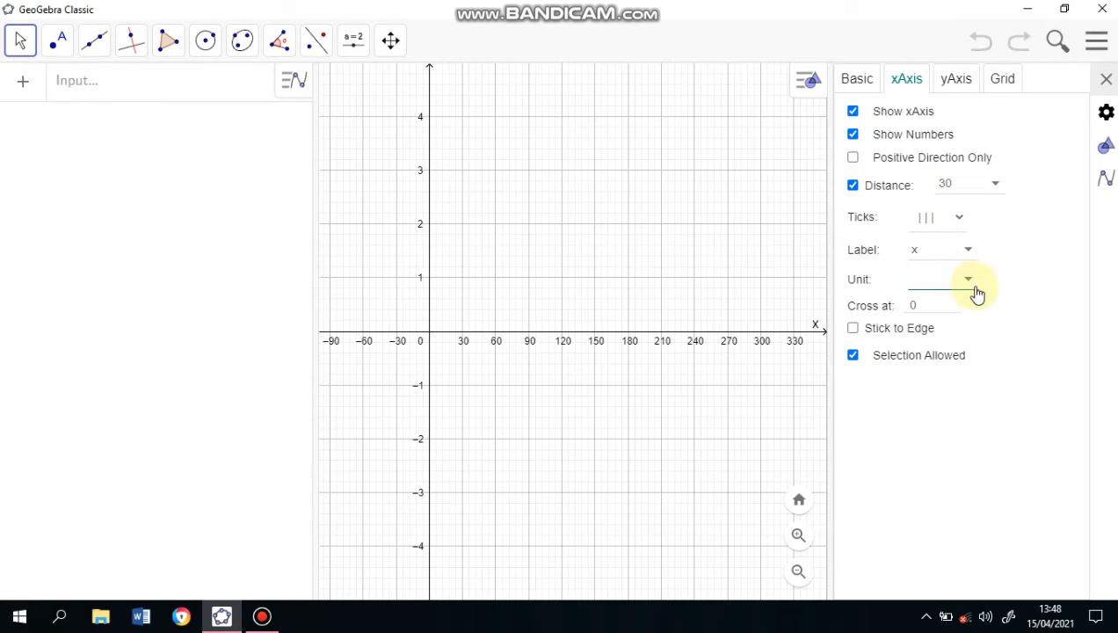
left_click(974, 288)
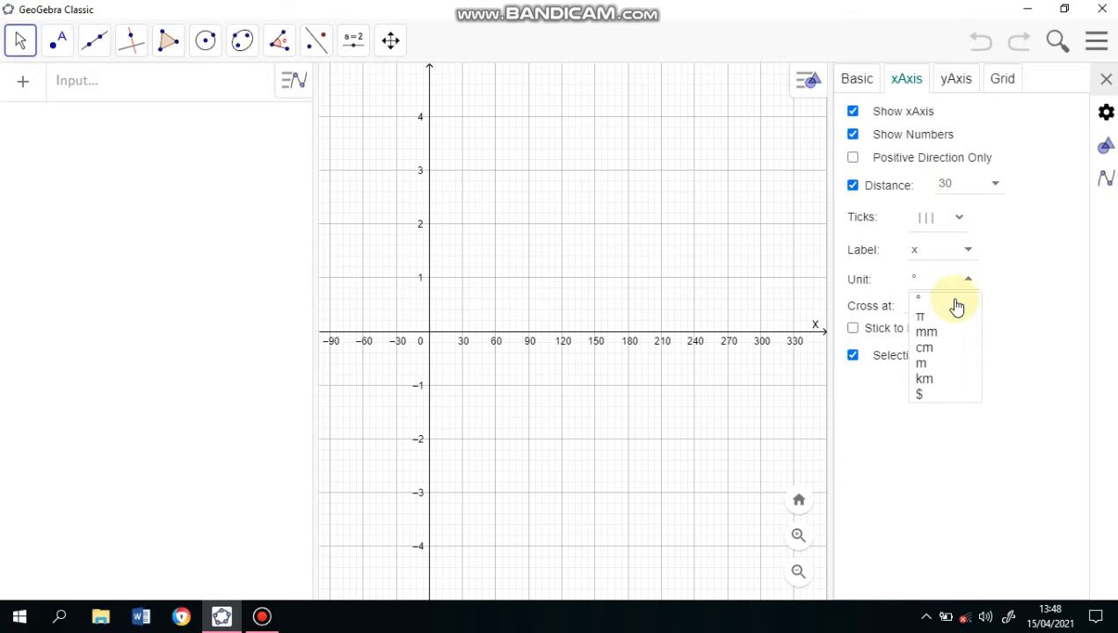
left_click(956, 300)
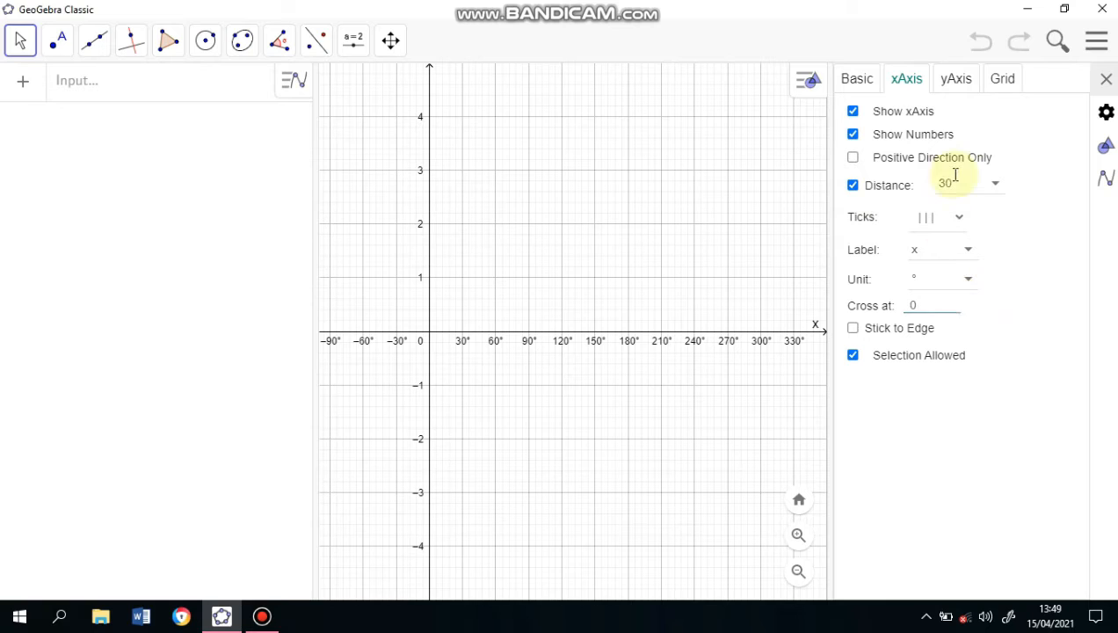
Step: Configure the y-axis with a fixed distance of 1 and the label y, and close the graphics settings
left_click(946, 88)
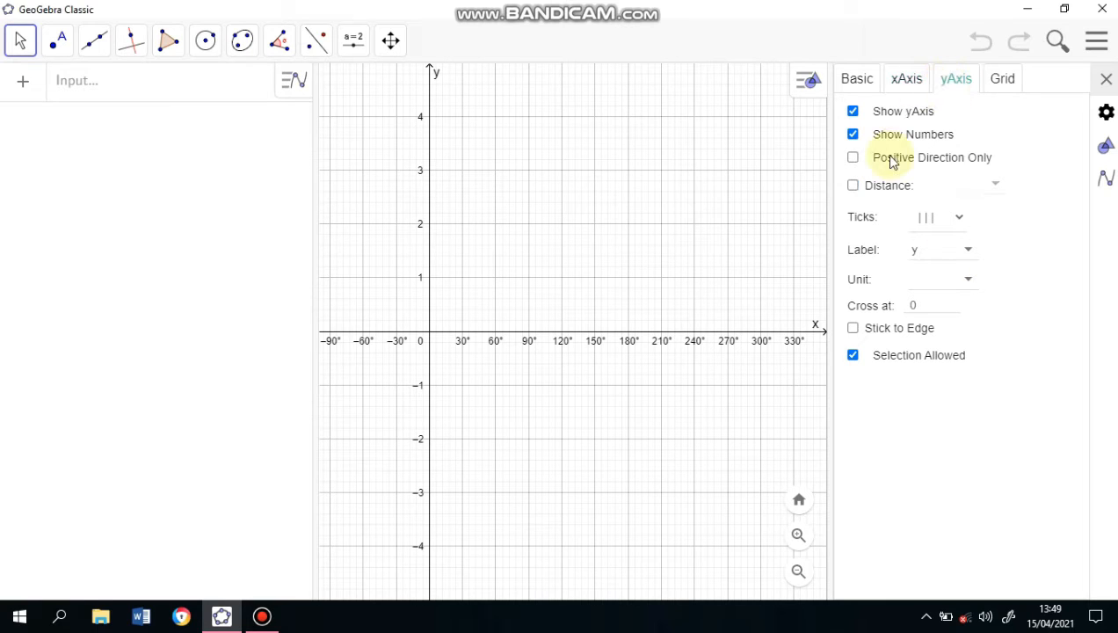
left_click(853, 189)
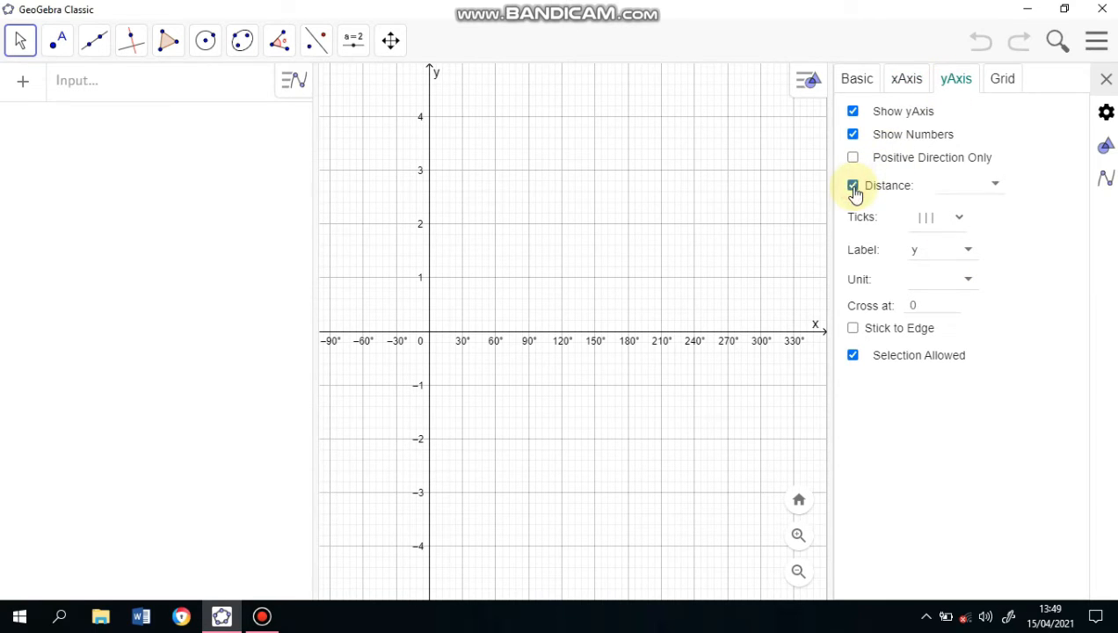
left_click(946, 187)
type("1")
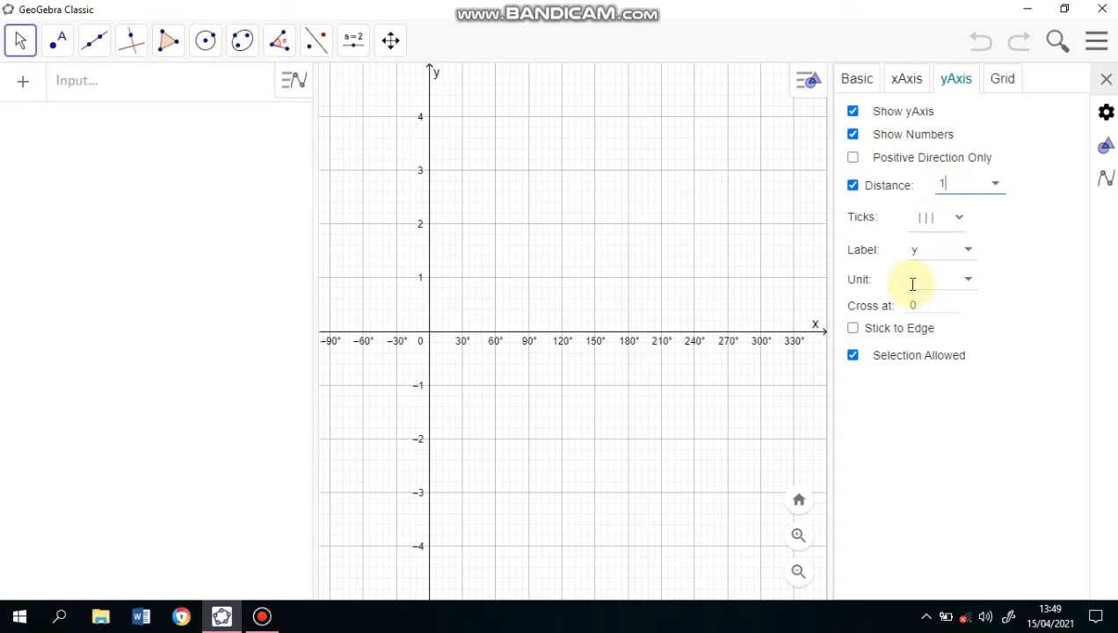
left_click(969, 252)
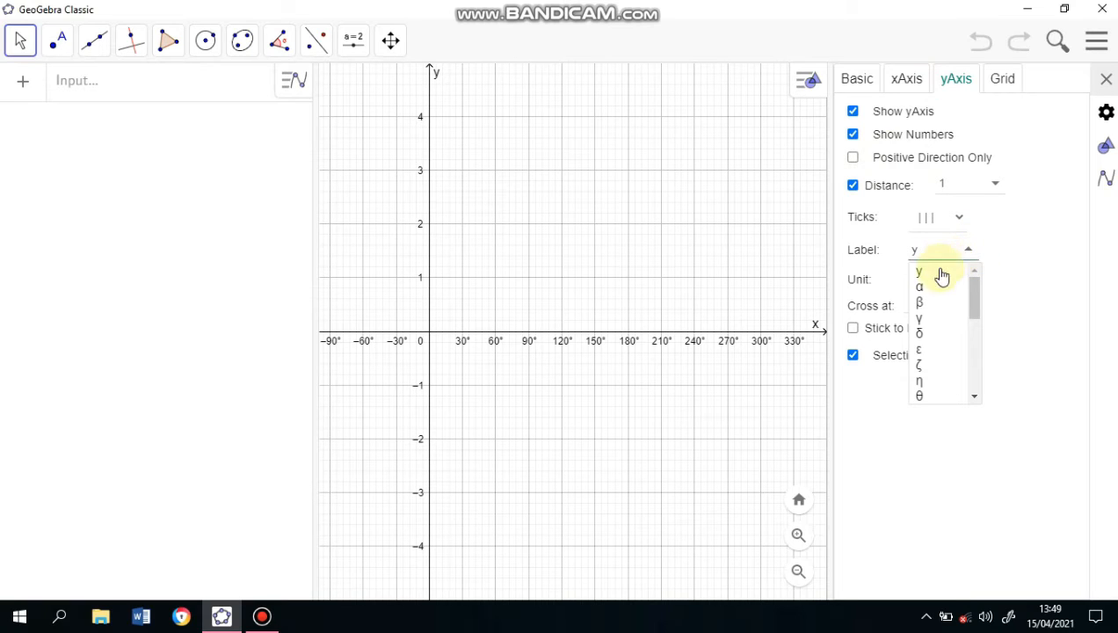
left_click(940, 272)
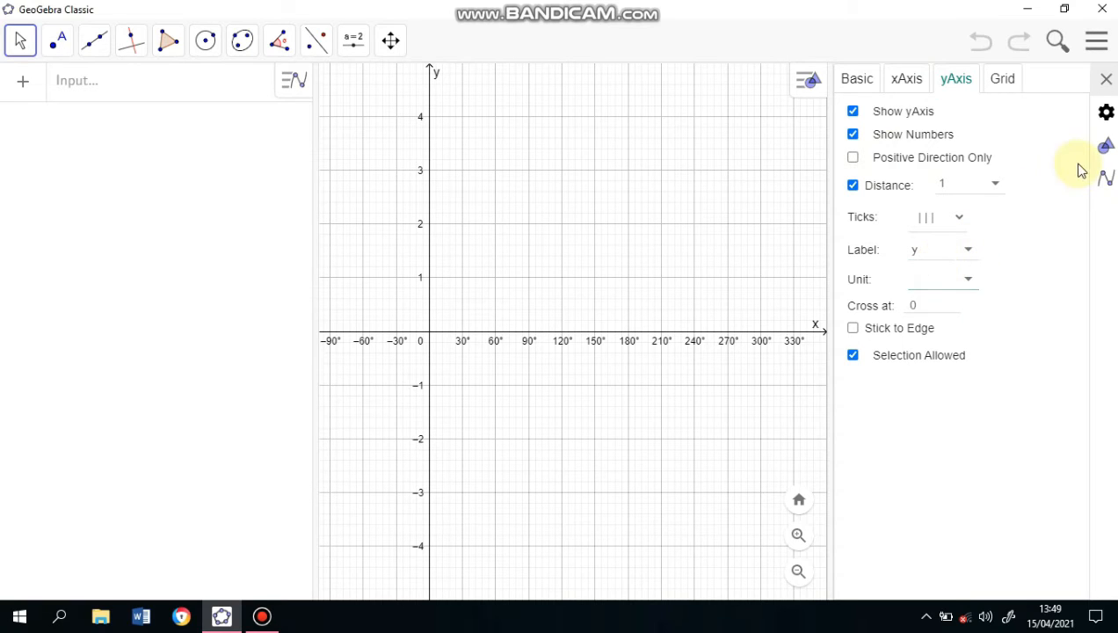
left_click(1106, 79)
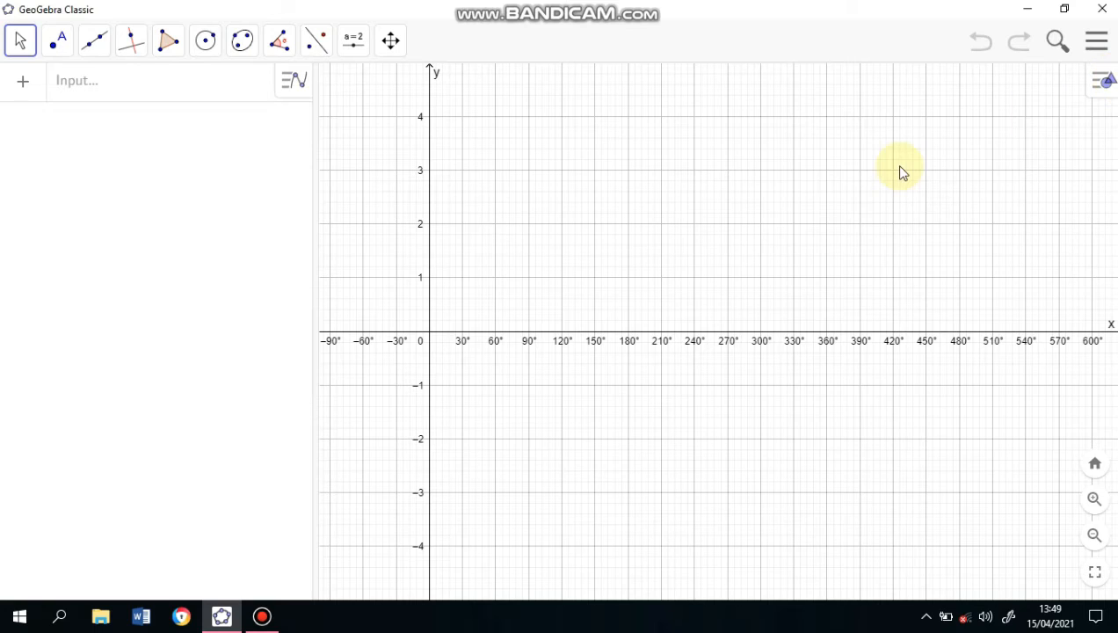
Step: Enter the function f(x) = sin(x) in the algebra input row
left_click(208, 99)
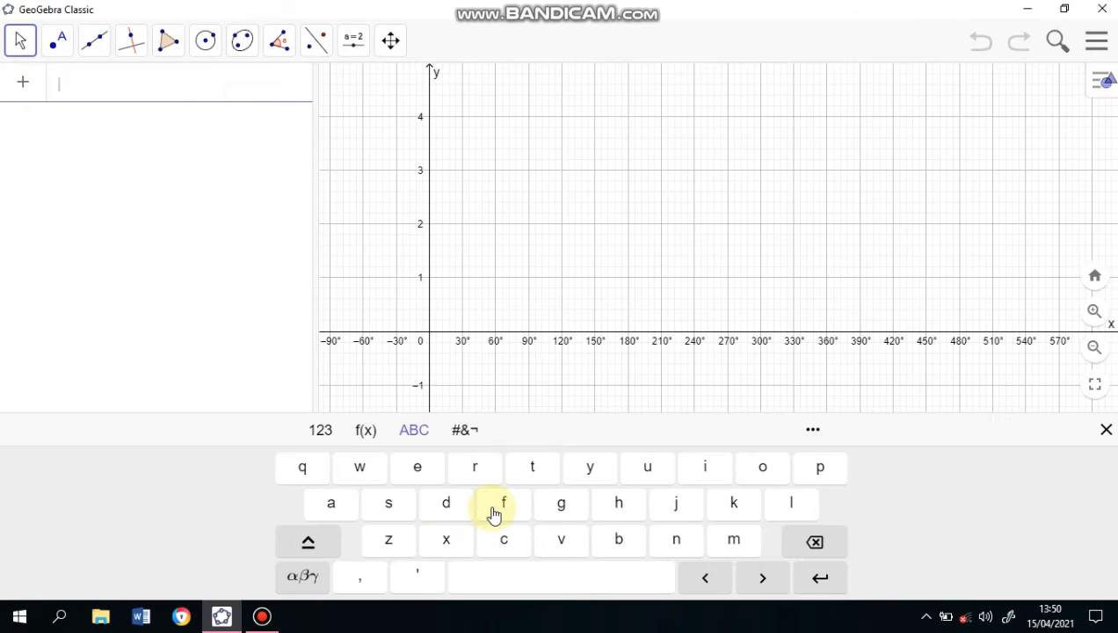
left_click(494, 514)
left_click(448, 545)
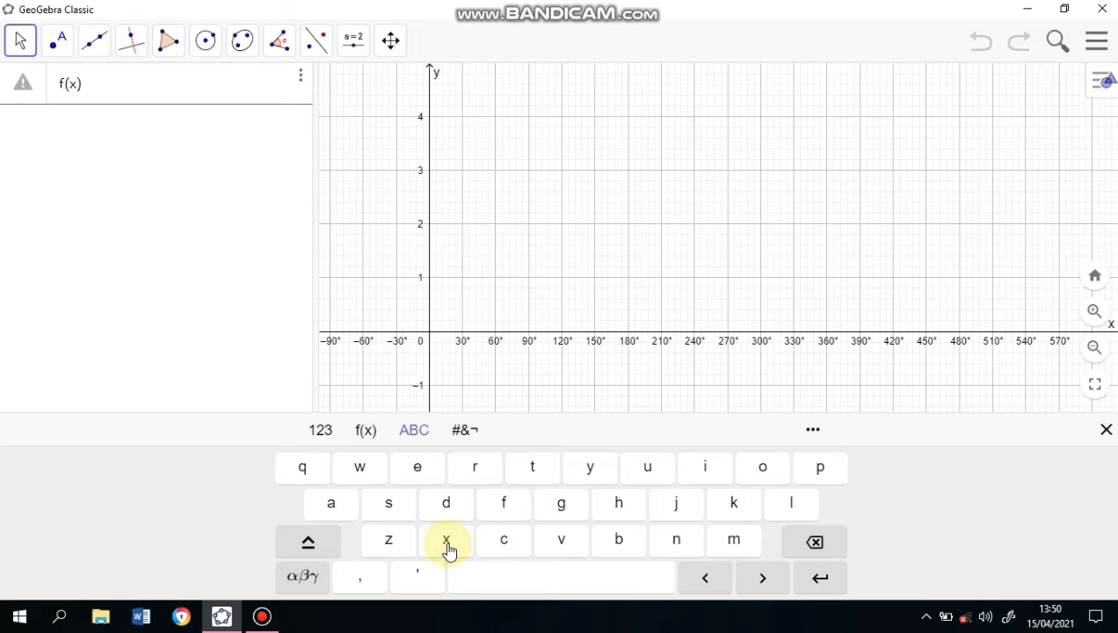
type("=")
left_click(397, 507)
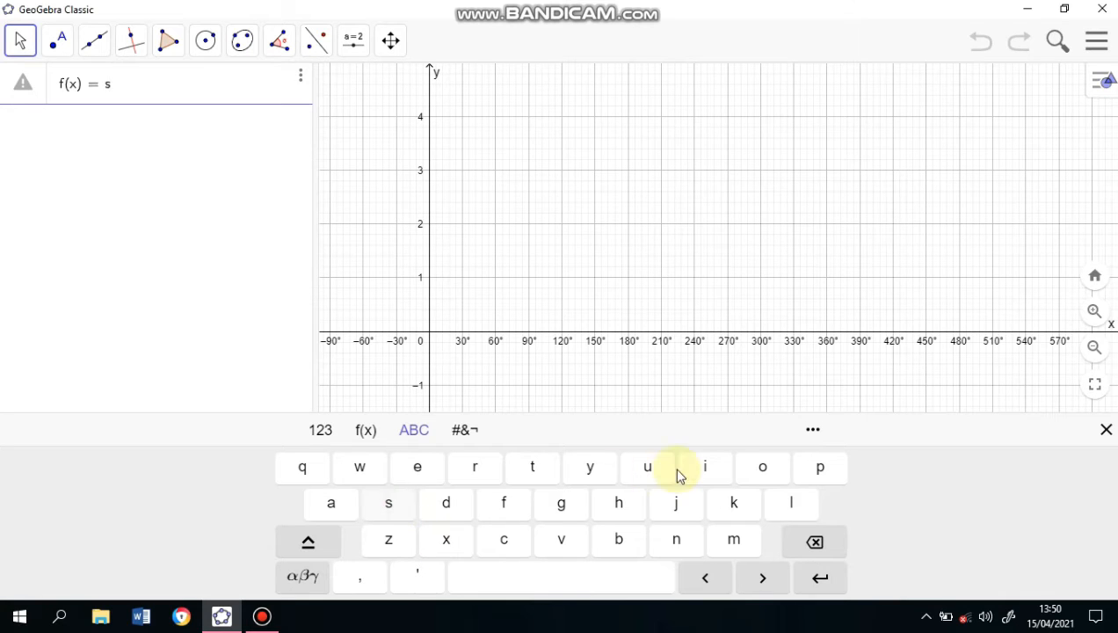
left_click(714, 468)
left_click(677, 538)
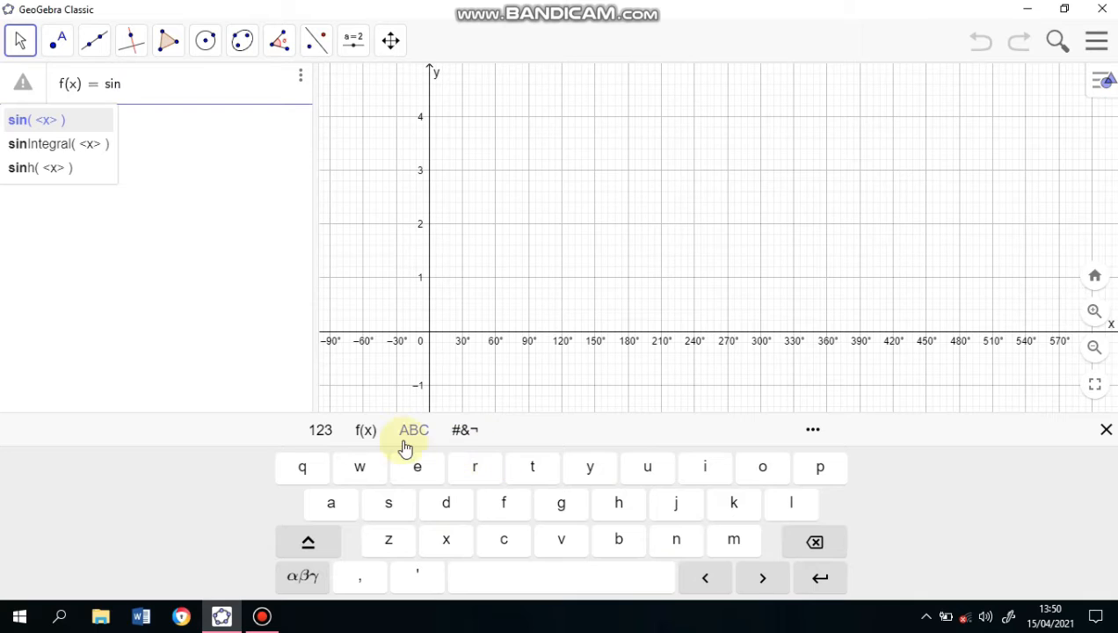
type("(")
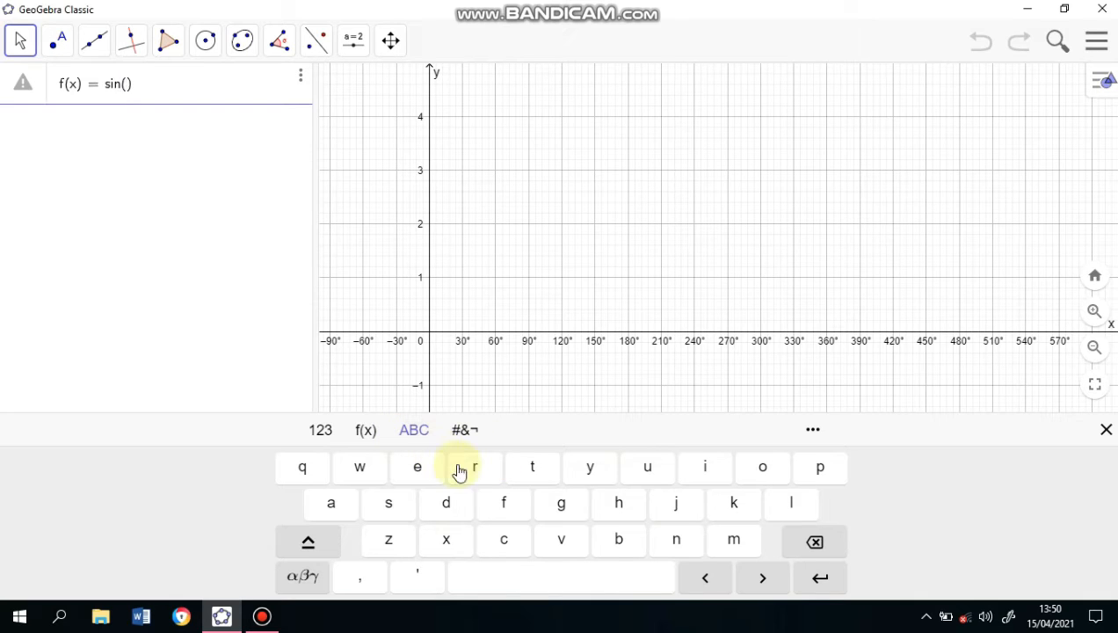
left_click(451, 543)
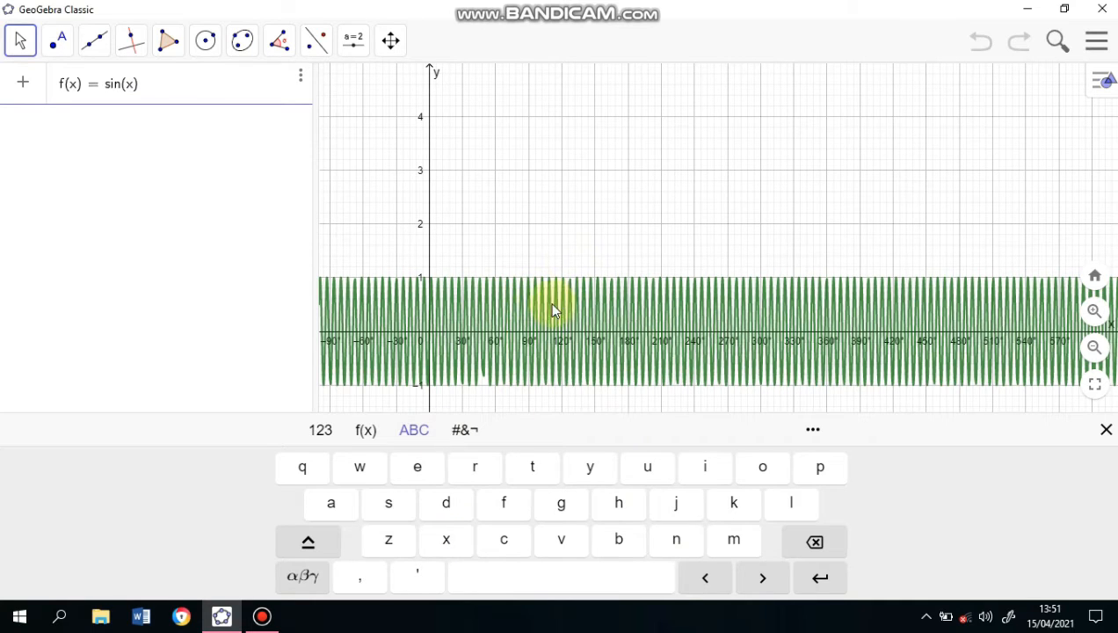
Step: Add the degree symbol after x to make f(x) = sin(x°), plot the function and close the on-screen keyboard
left_click(481, 431)
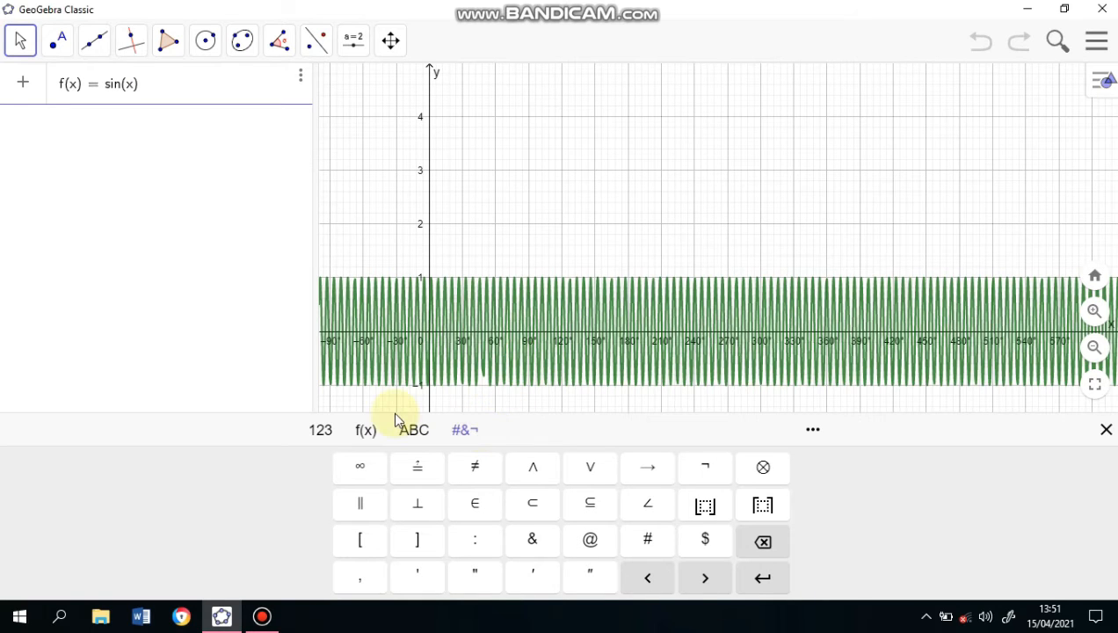
left_click(326, 433)
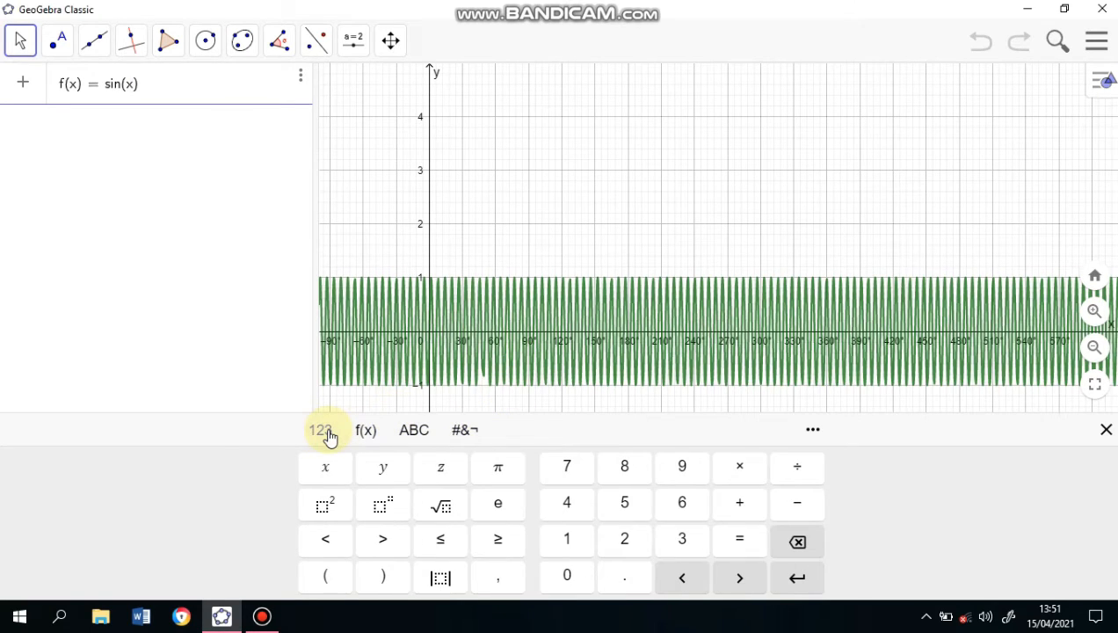
left_click(370, 437)
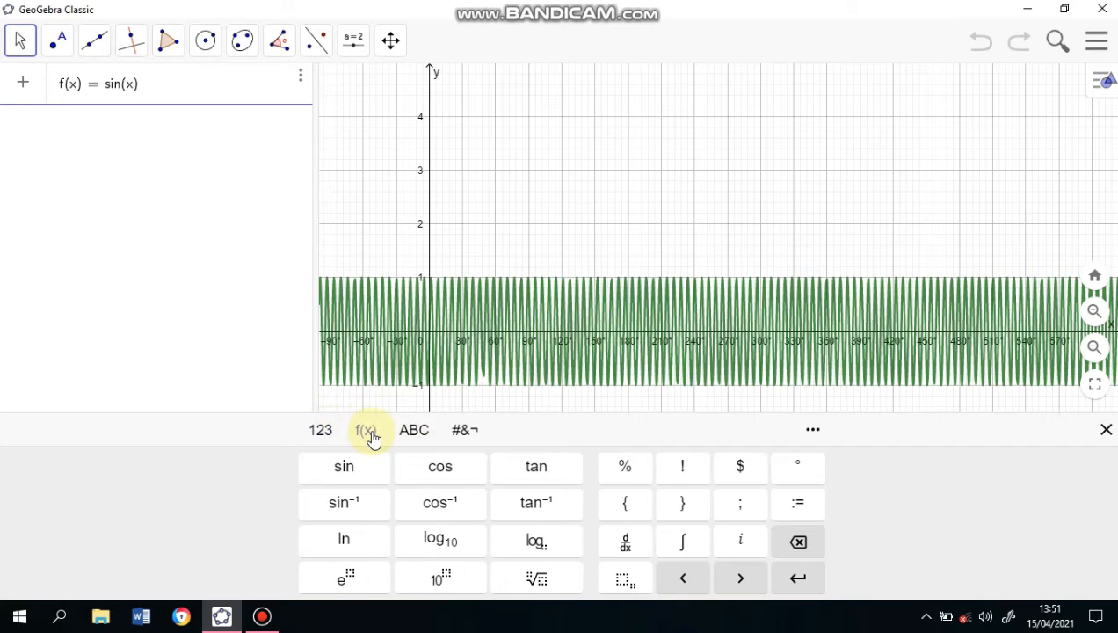
left_click(795, 481)
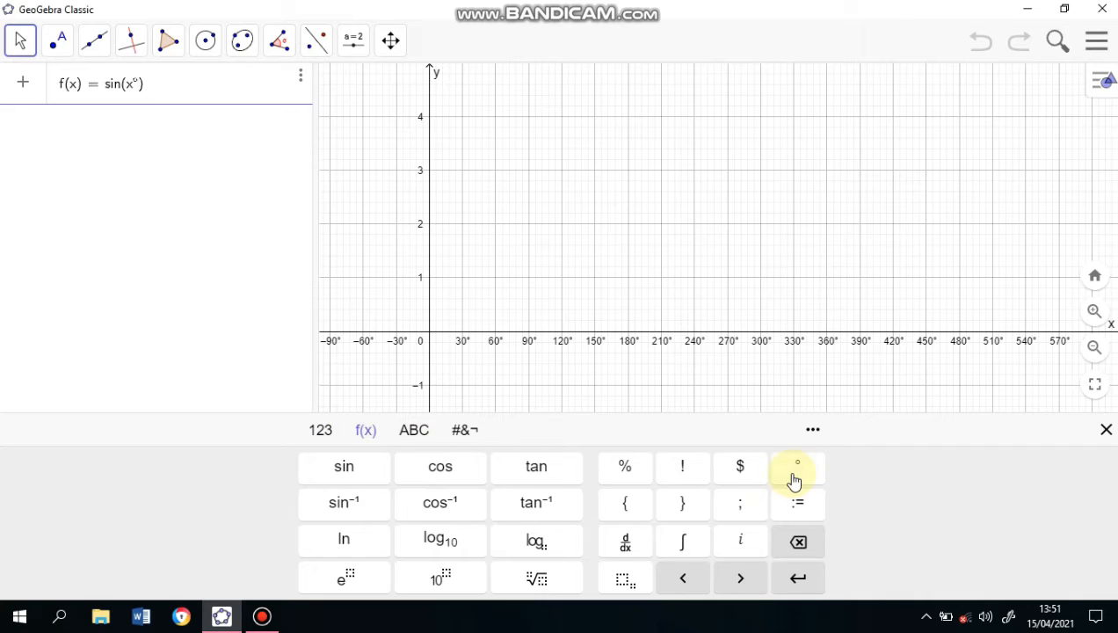
key("Return")
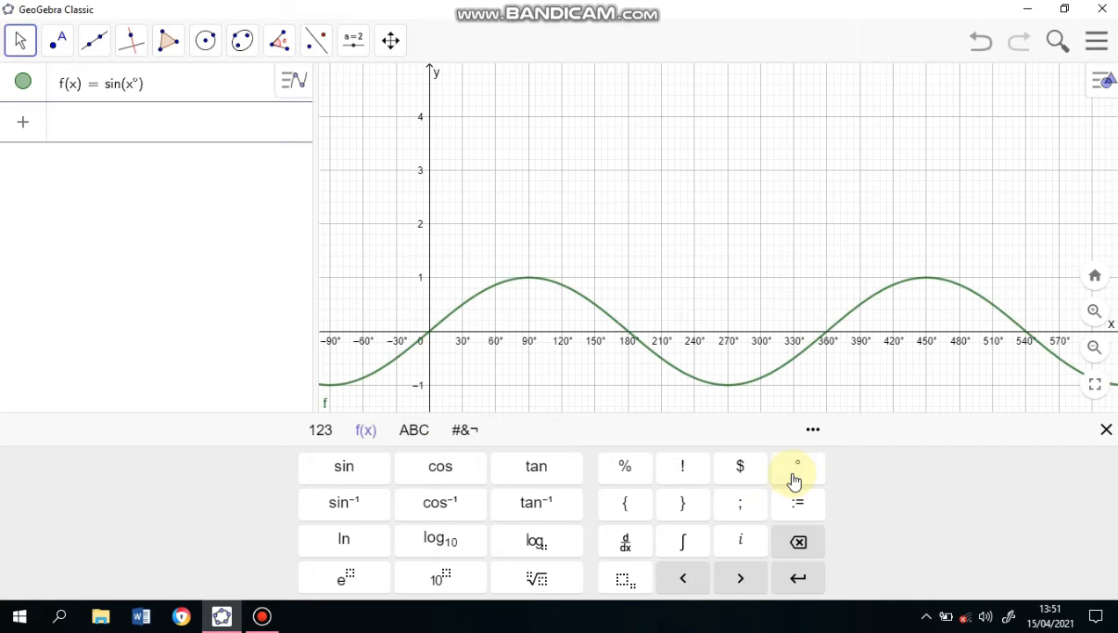
left_click(1106, 429)
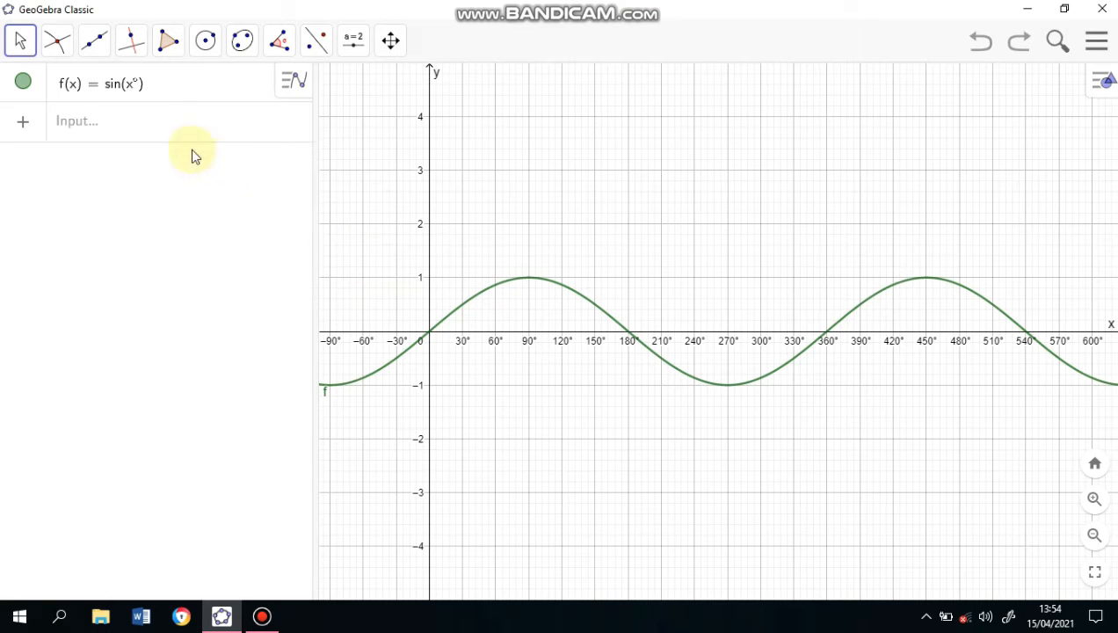
Step: Mark the intersection points of the sine curve with the x-axis at 0°, 180°, 360° and 540° using Intersect
left_click(66, 54)
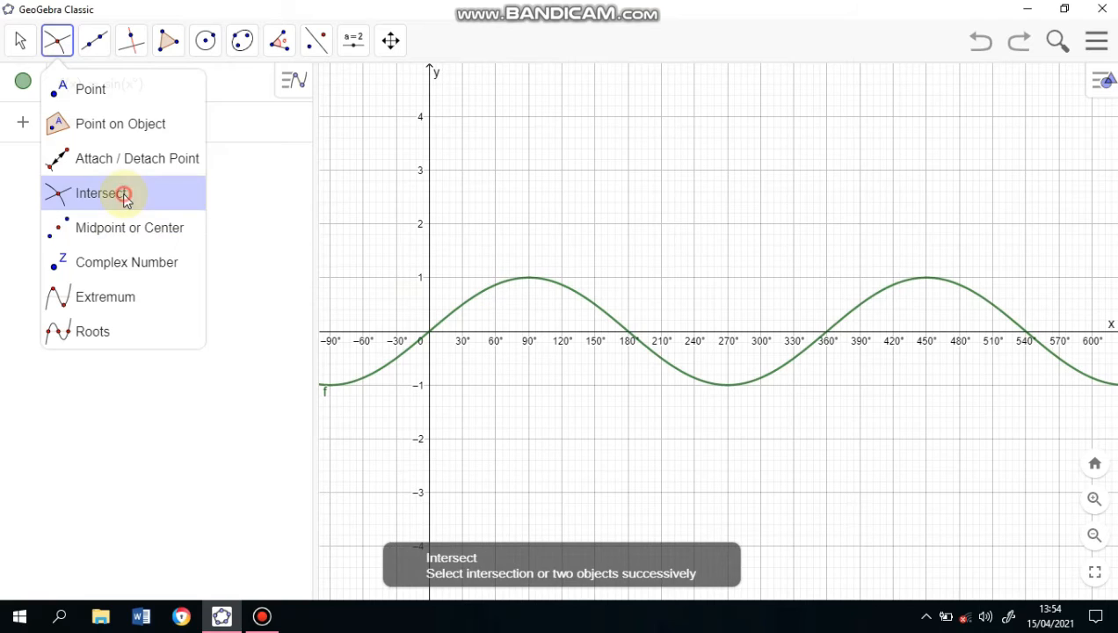
left_click(125, 195)
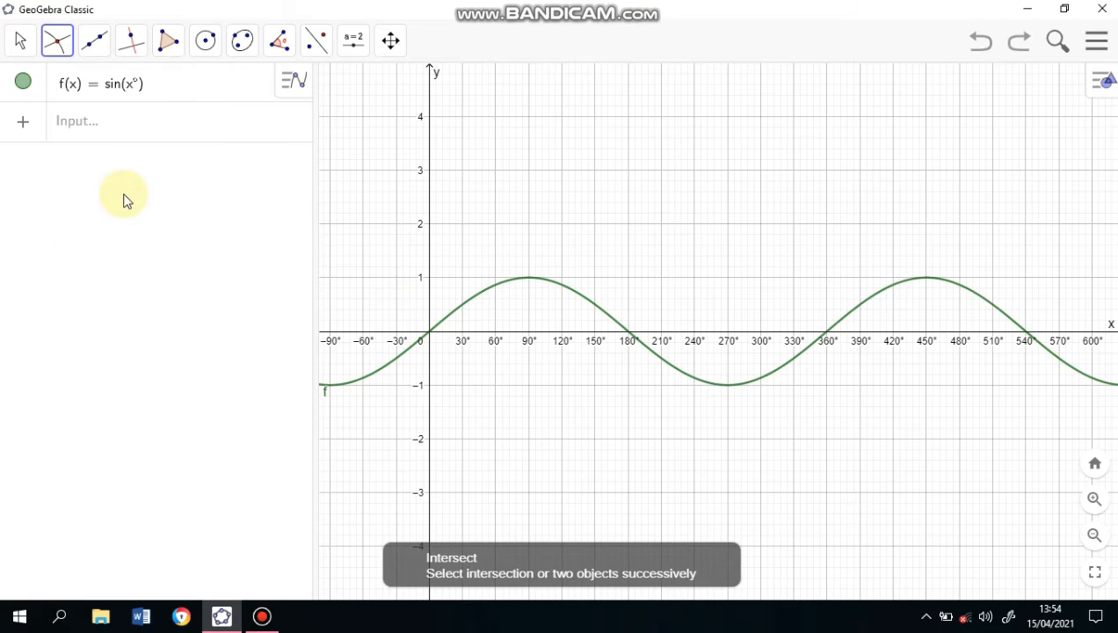
left_click(430, 339)
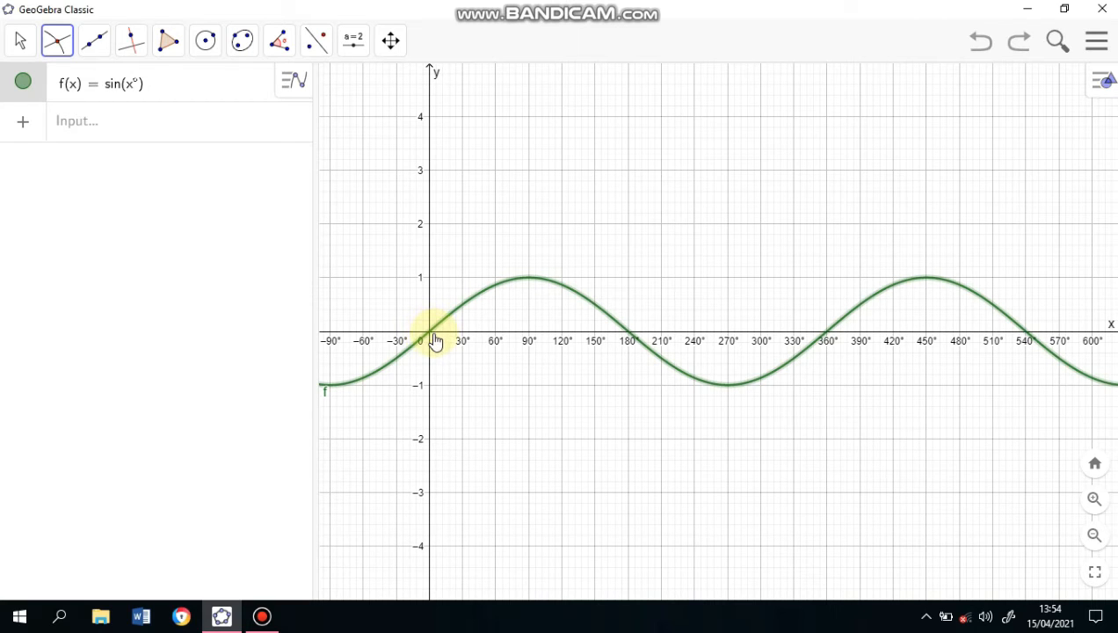
left_click(432, 336)
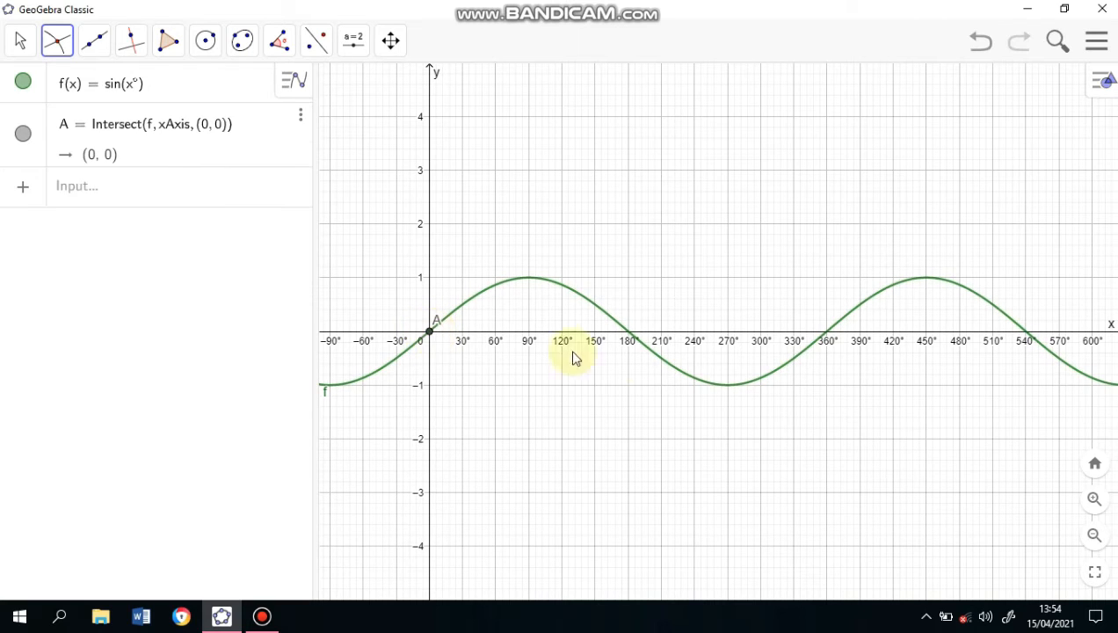
left_click(630, 337)
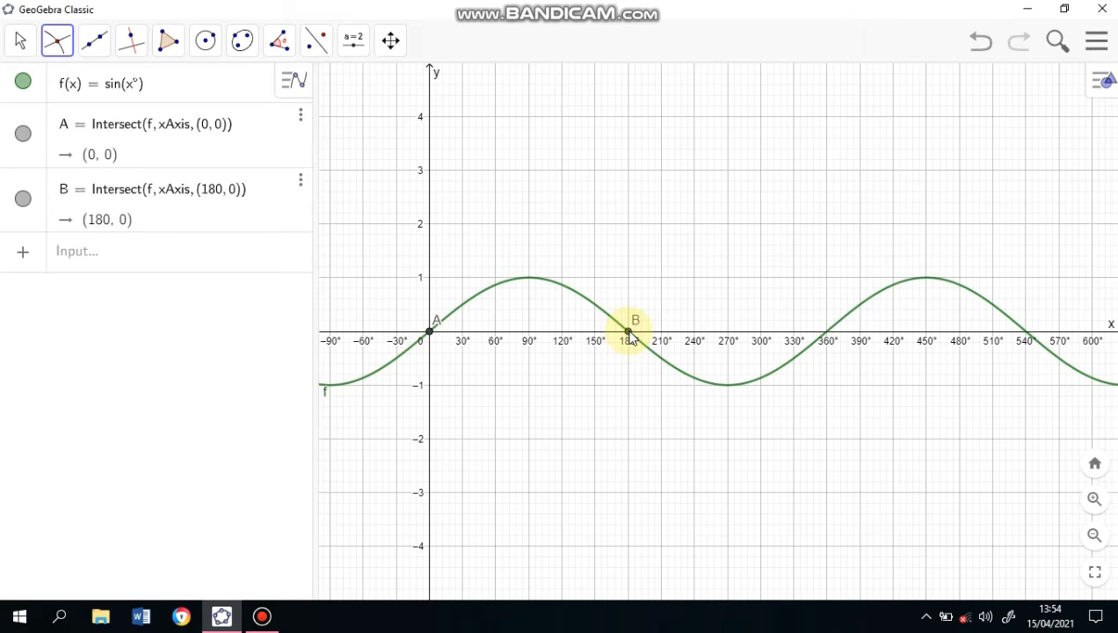
left_click(828, 338)
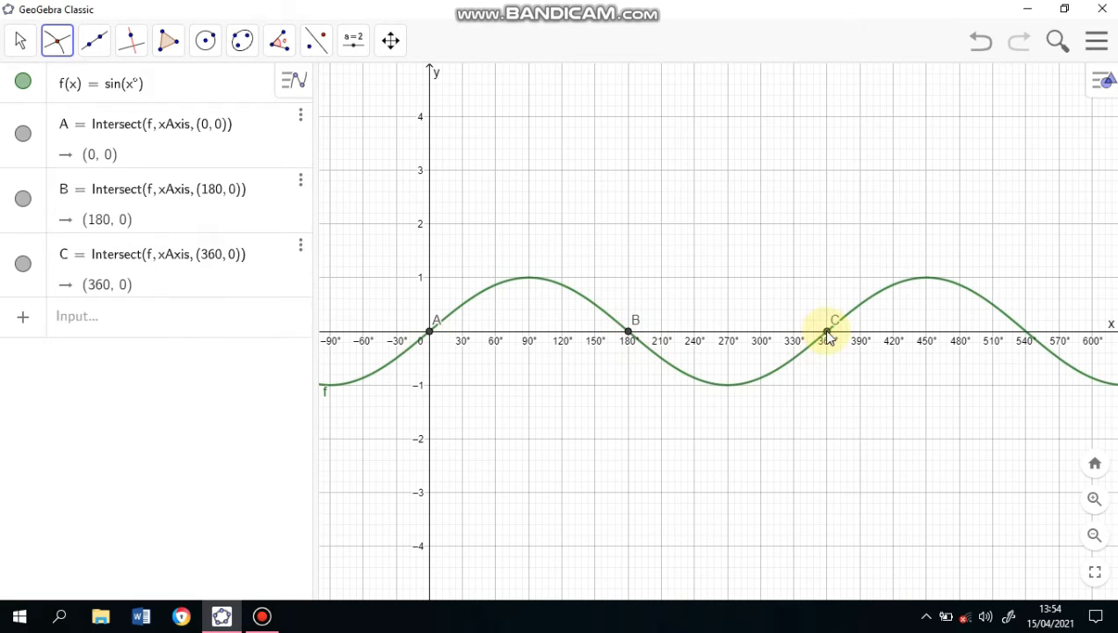
left_click(1027, 338)
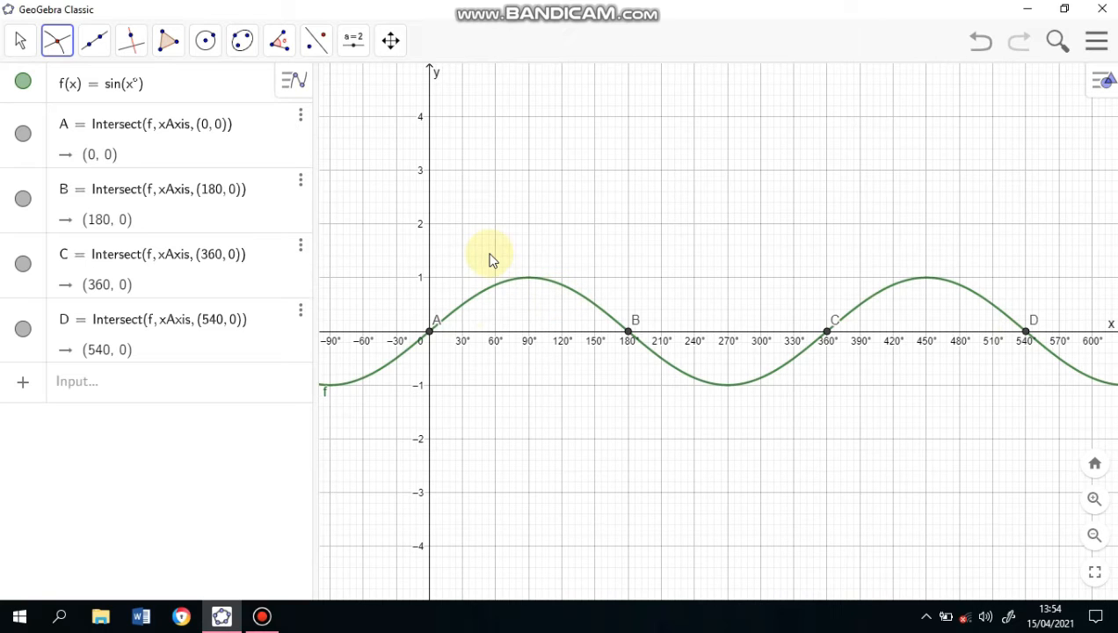
Step: Open the settings of point A at the origin and set its label to Name & Value
right_click(431, 335)
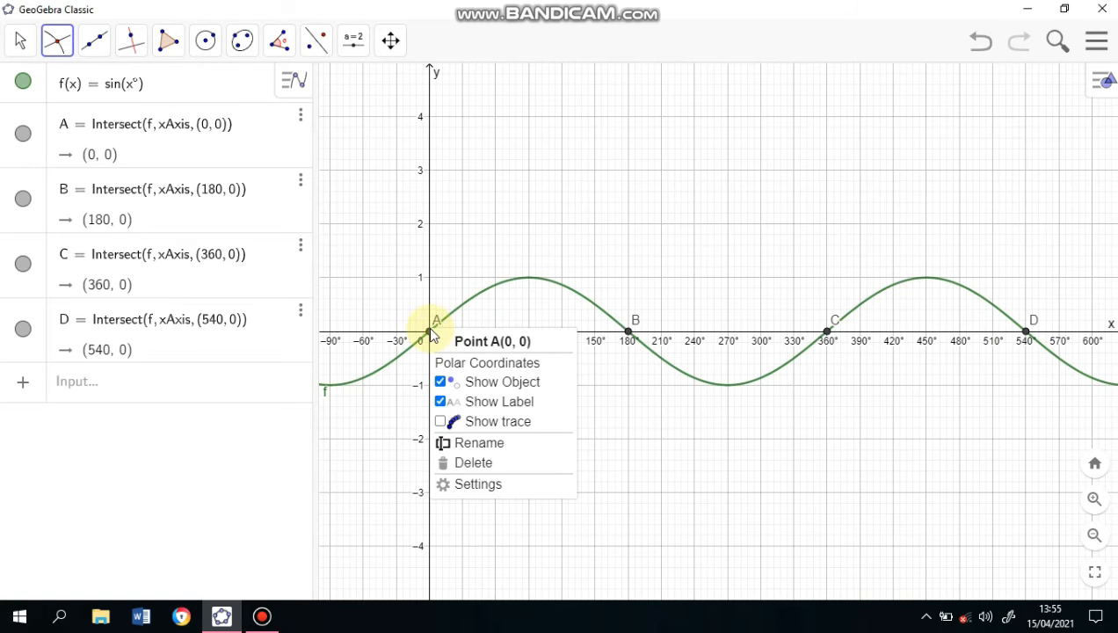
left_click(474, 484)
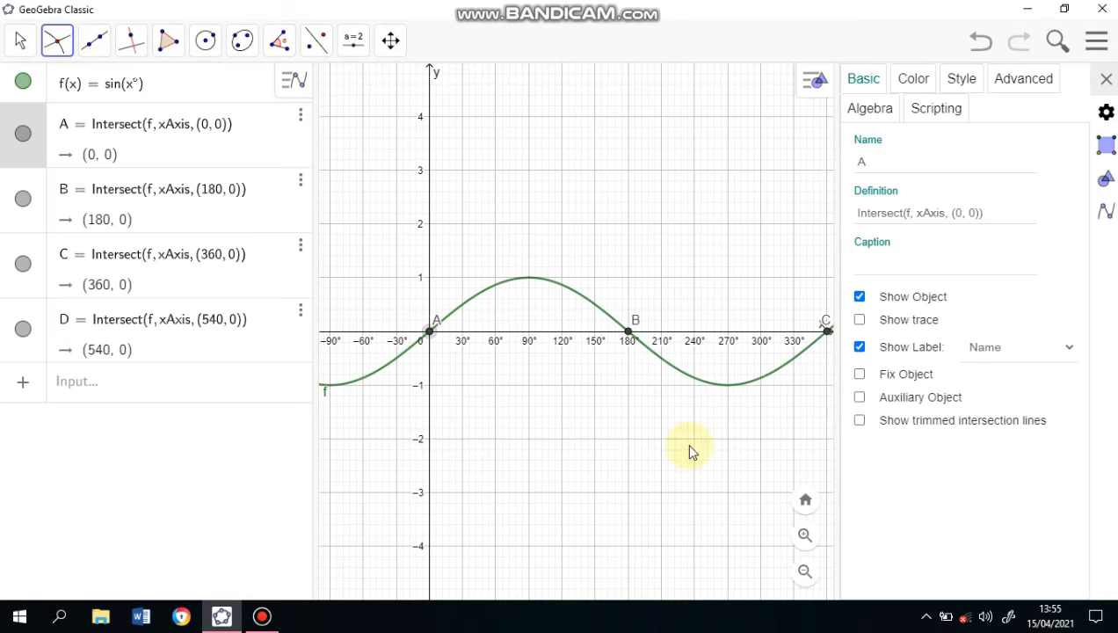
left_click(1041, 361)
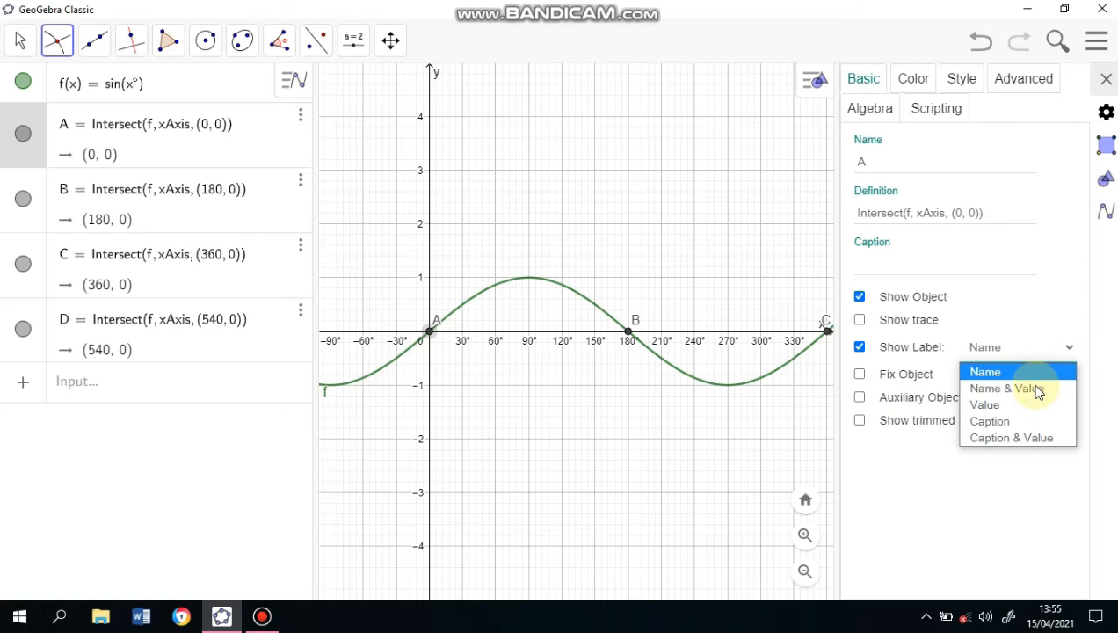
left_click(1037, 390)
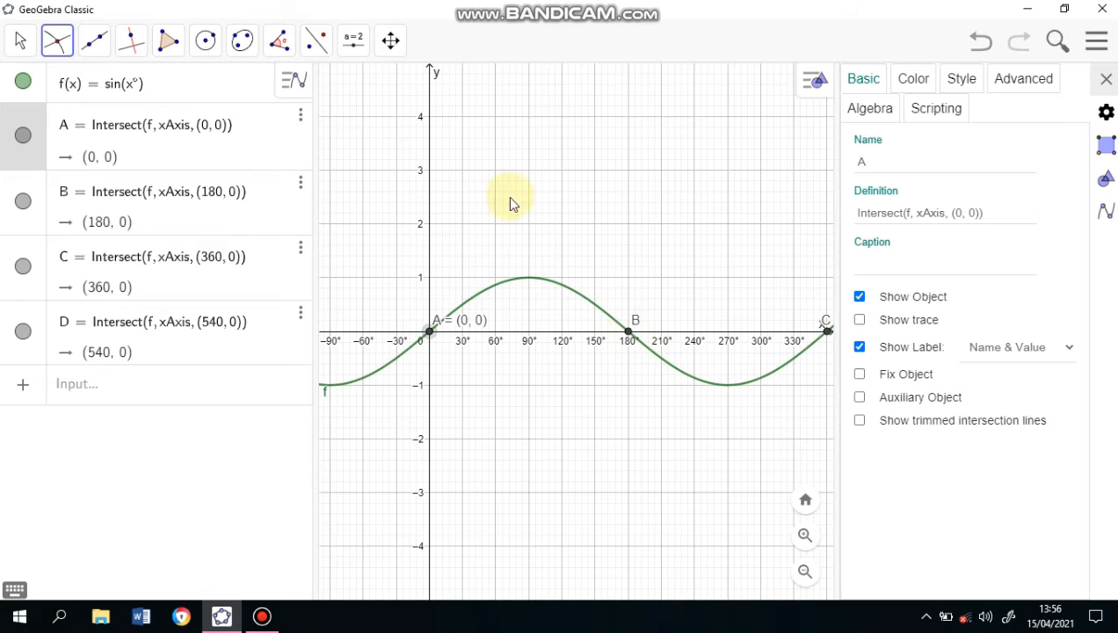
Step: Set the labels of the other x-axis intersection points B, C and D to Name & Value
left_click(304, 218)
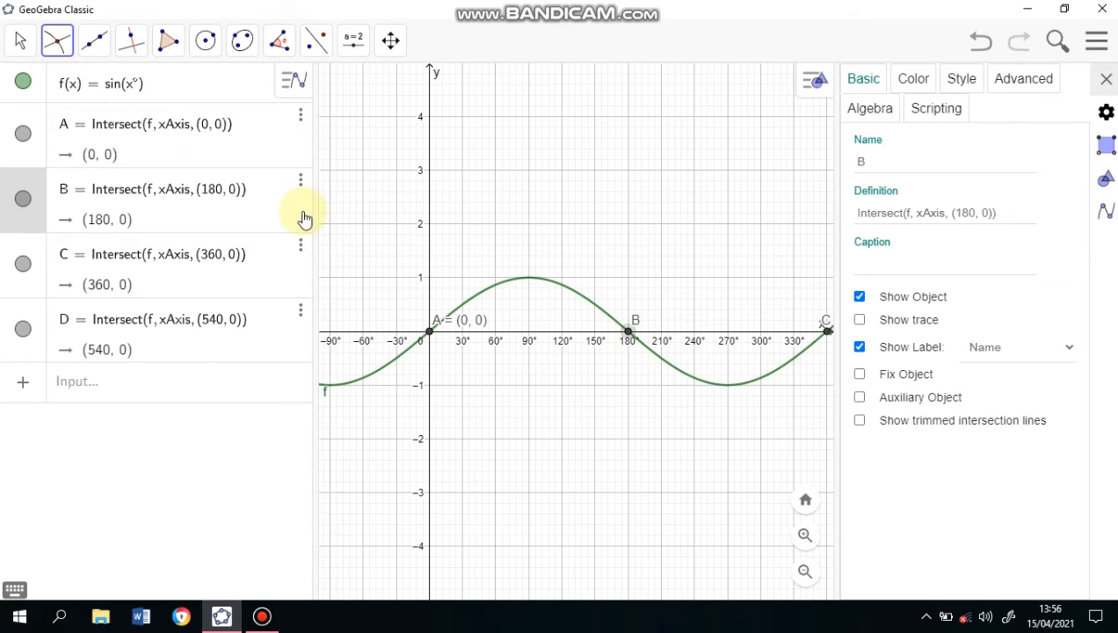
left_click(1013, 362)
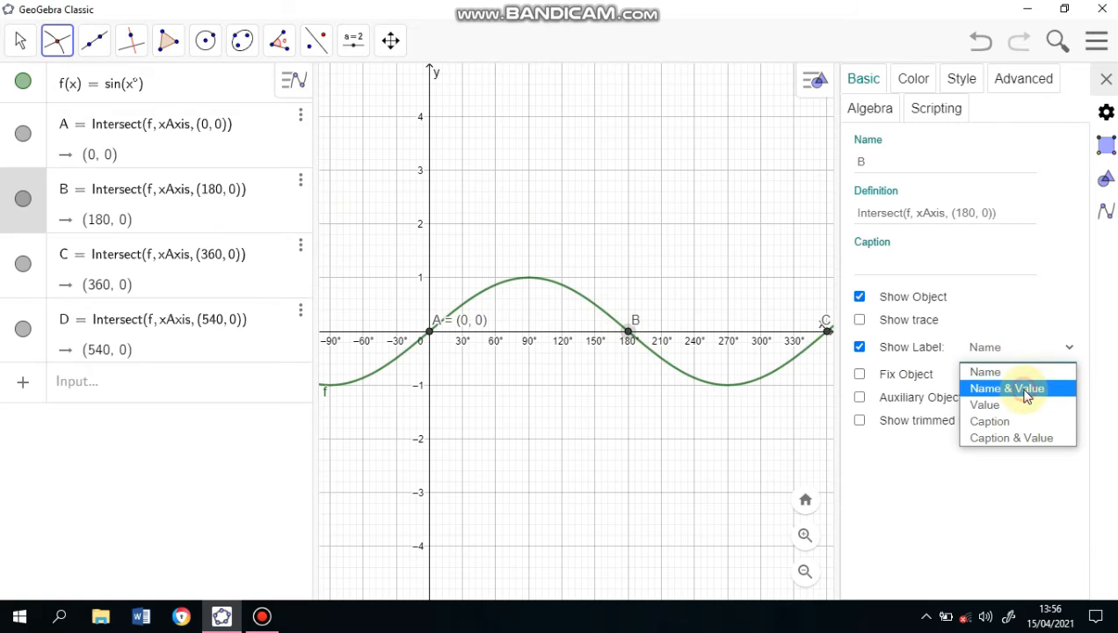
left_click(1026, 392)
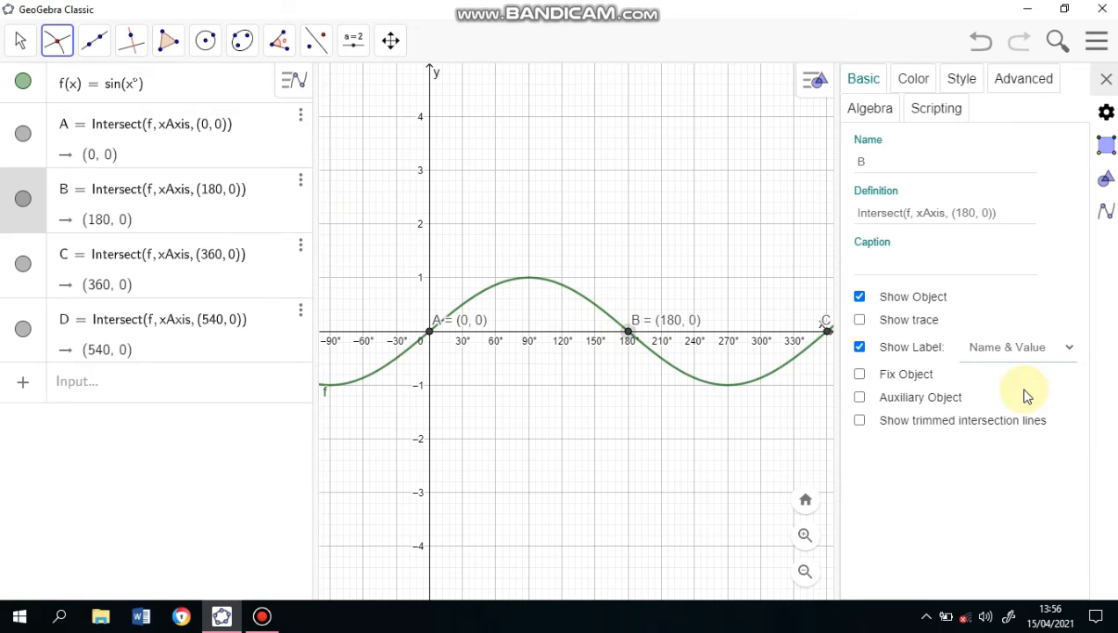
left_click(300, 279)
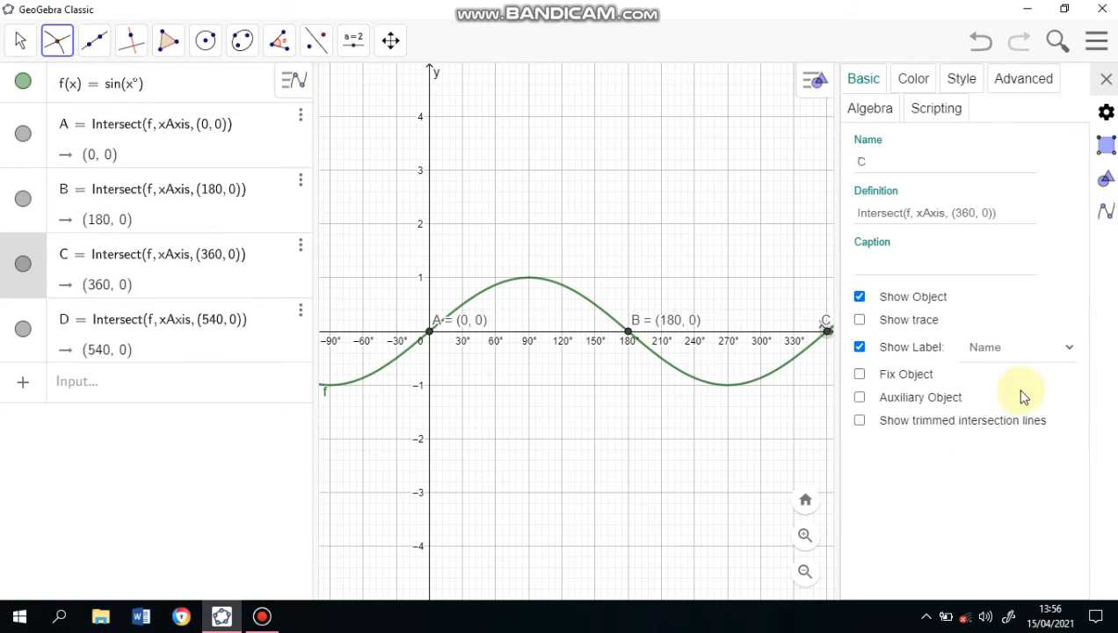
left_click(1018, 364)
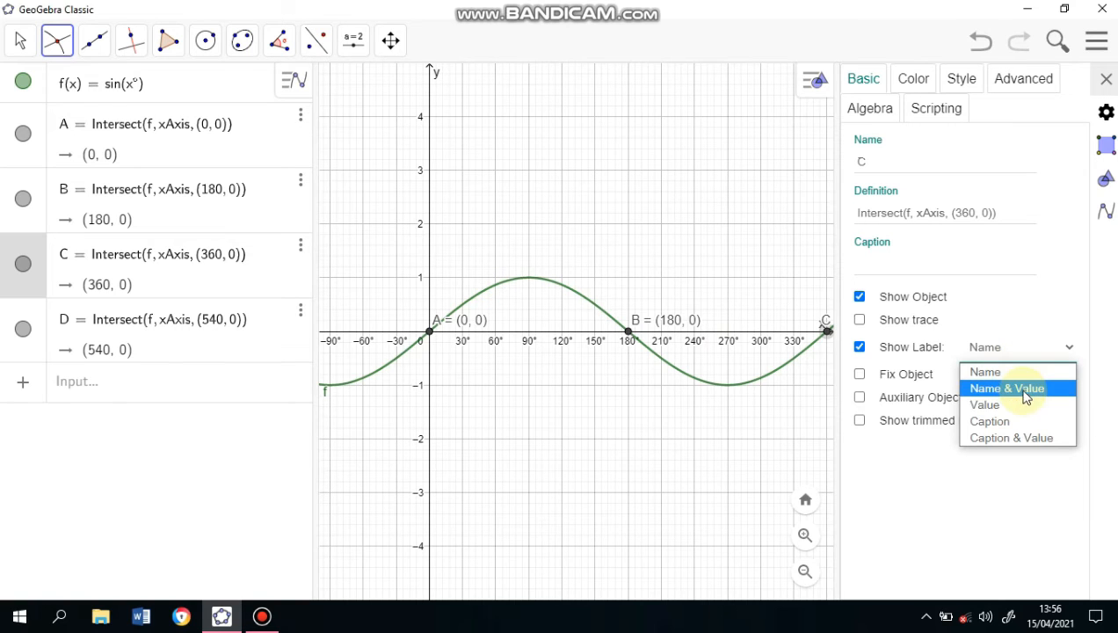
left_click(1024, 393)
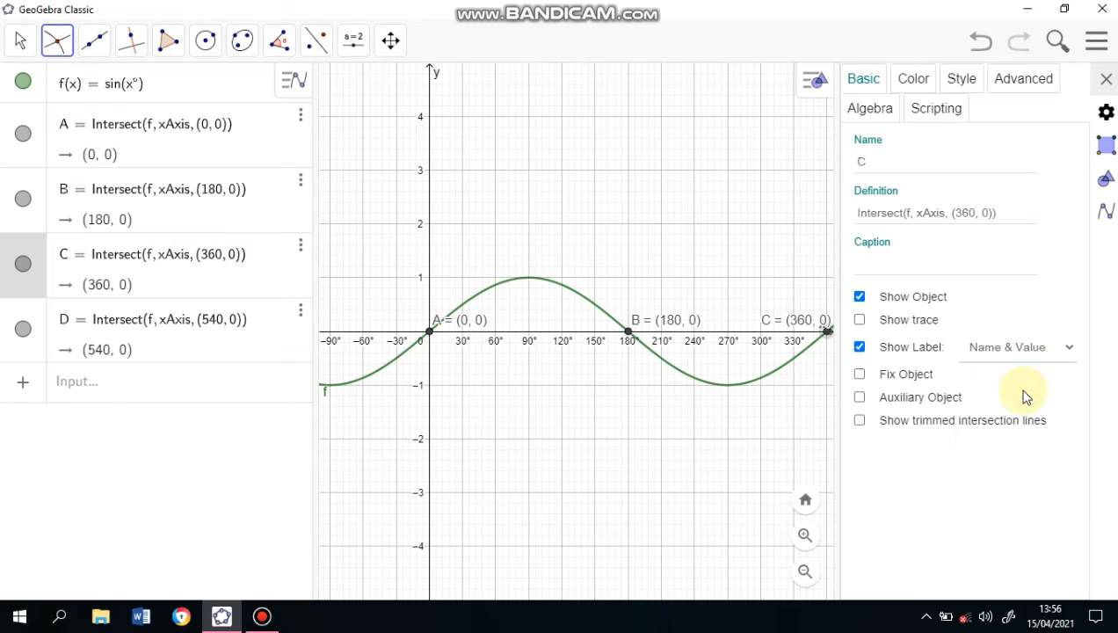
left_click(303, 328)
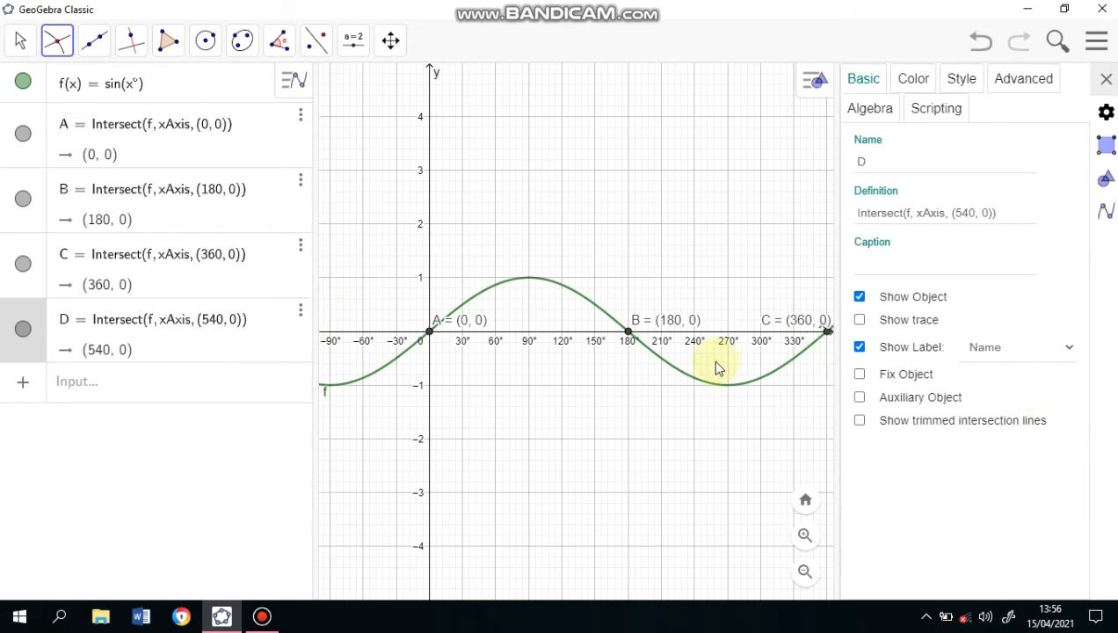
left_click(1003, 364)
left_click(1009, 388)
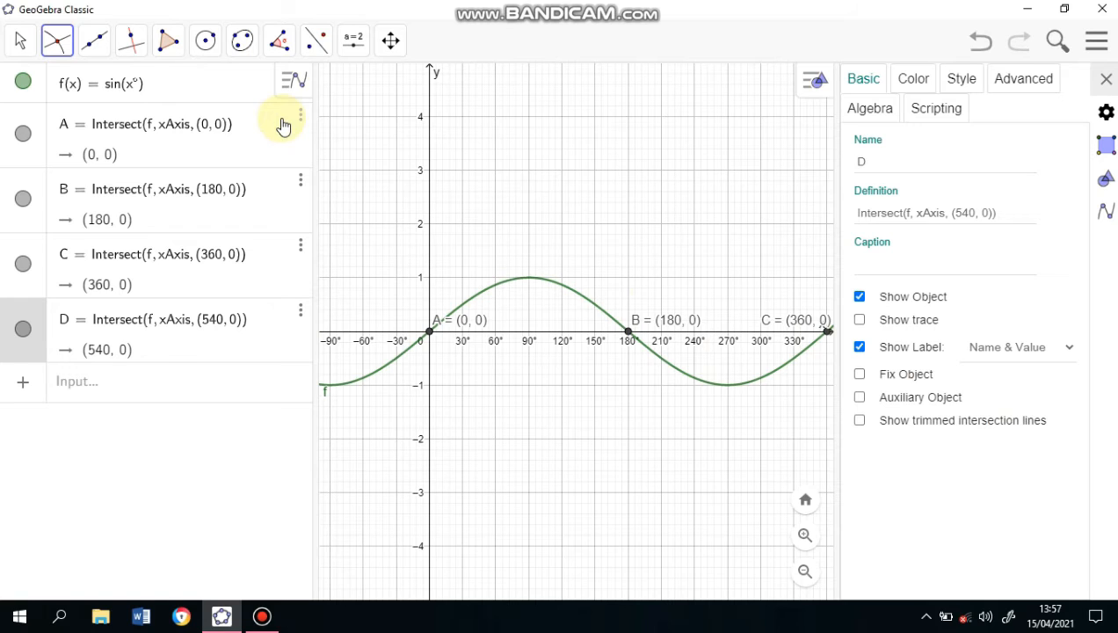
Step: Mark the maximum and minimum points of the sine curve with the Extremum tool, and leave the tool
left_click(68, 46)
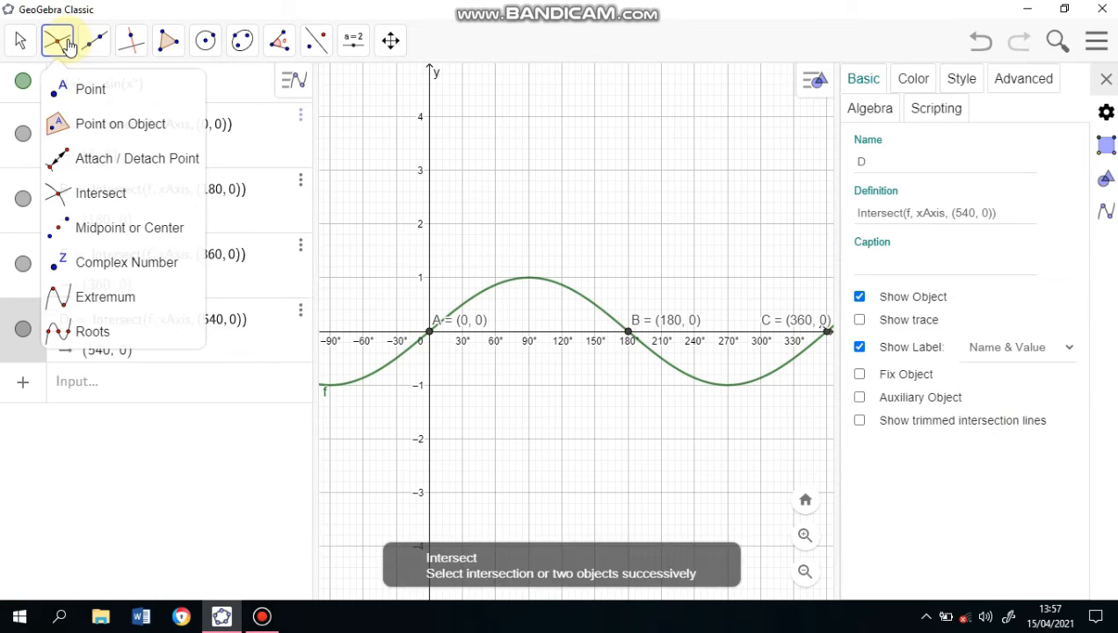
left_click(110, 297)
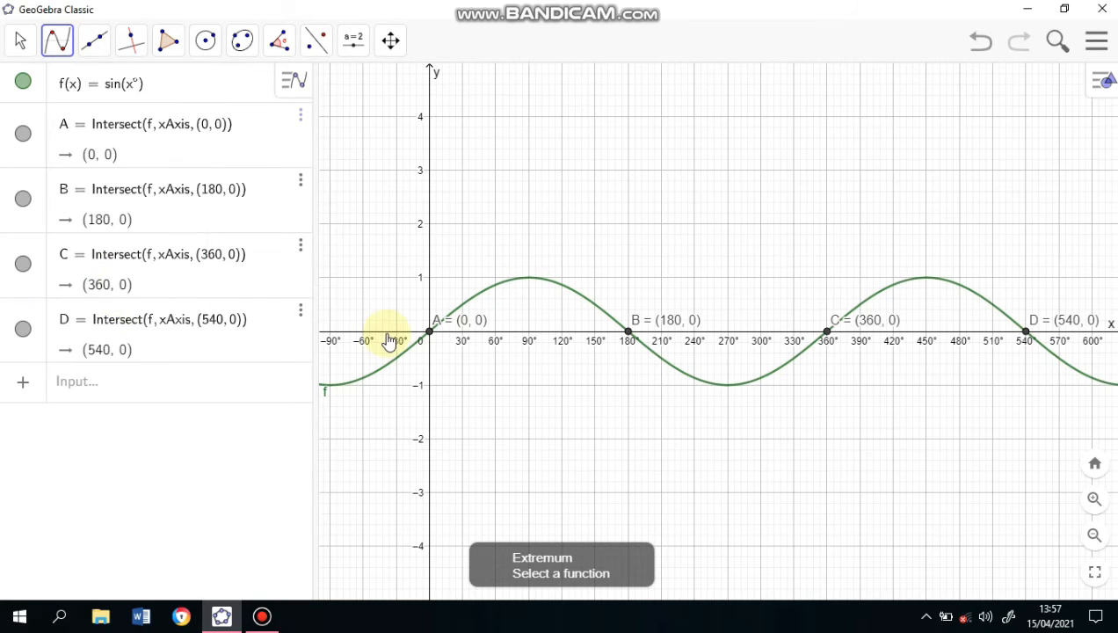
left_click(519, 286)
key("Escape")
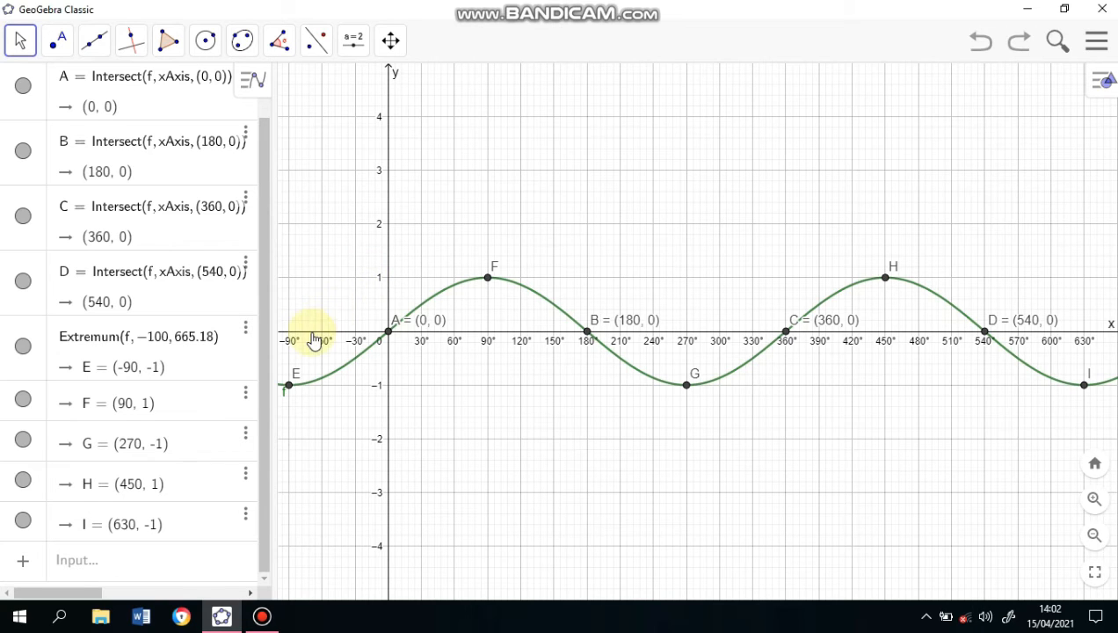
Step: Set the labels of extremum points E at −90° and F at 90° to Name & Value
right_click(290, 391)
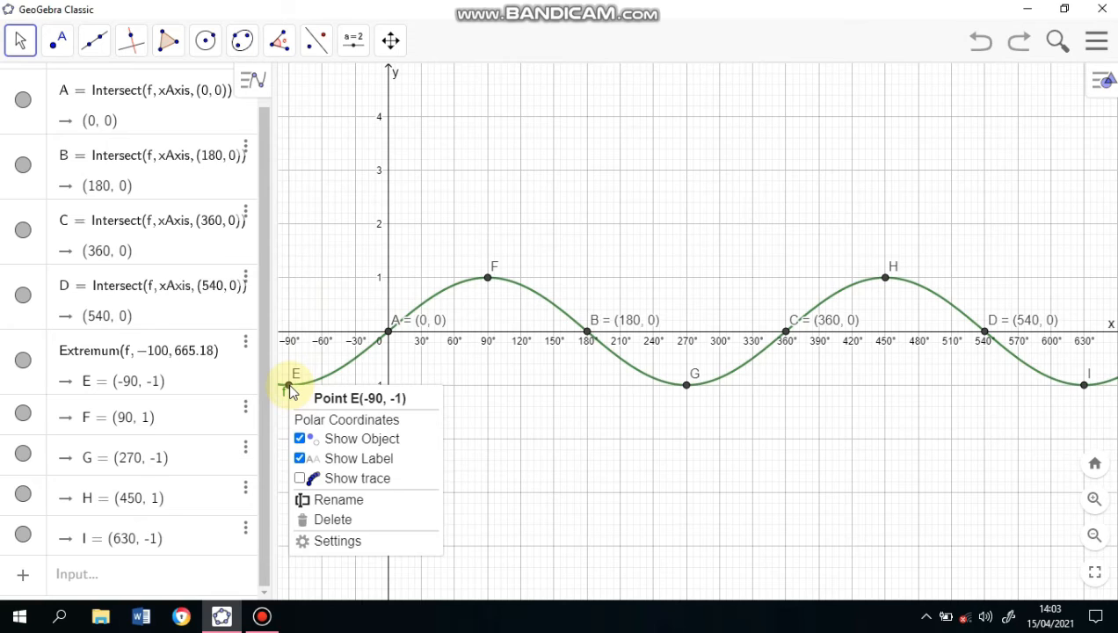
left_click(327, 541)
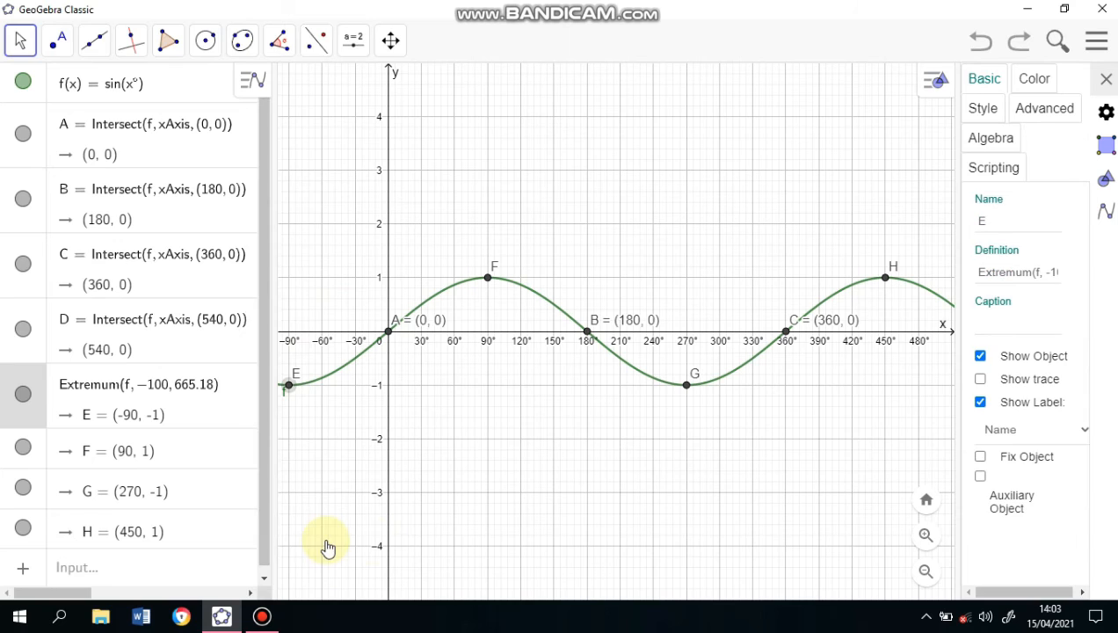
left_click(1055, 435)
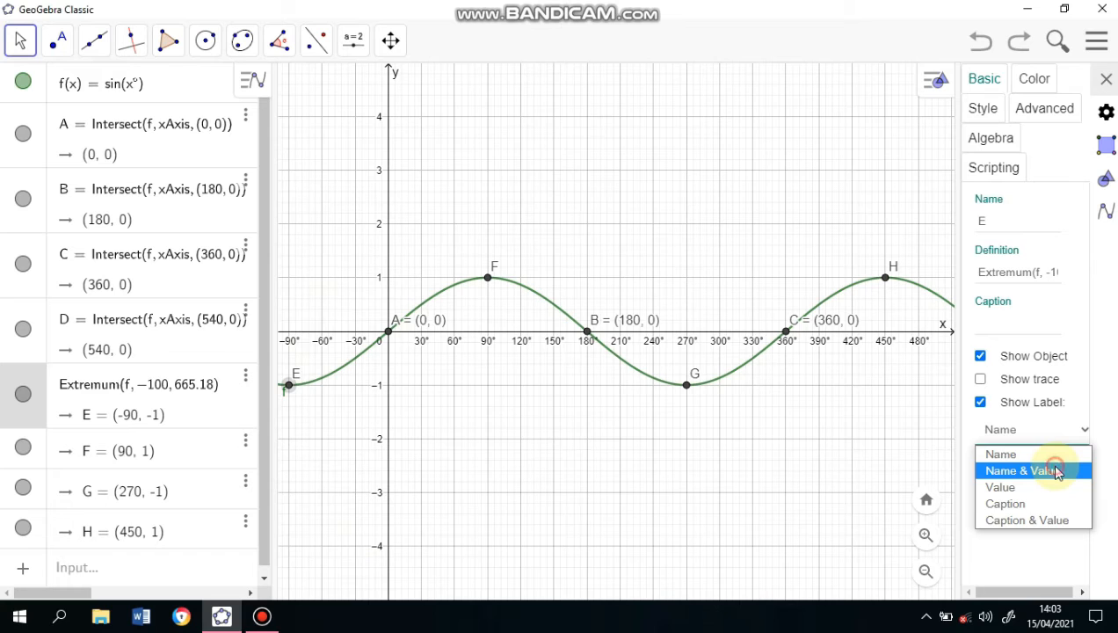
left_click(1055, 472)
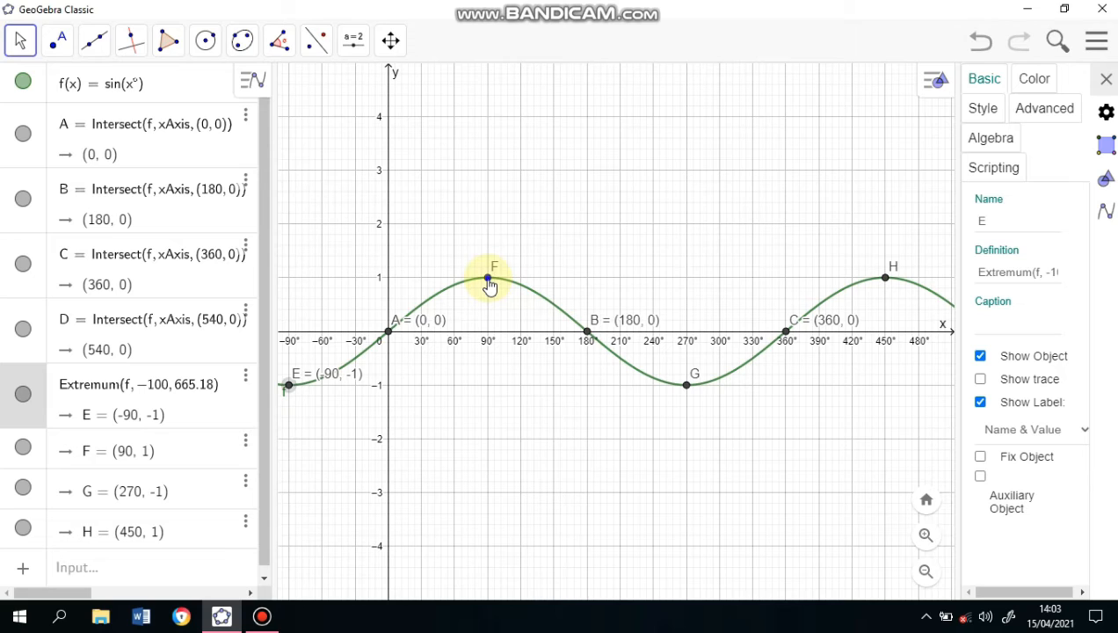
right_click(489, 281)
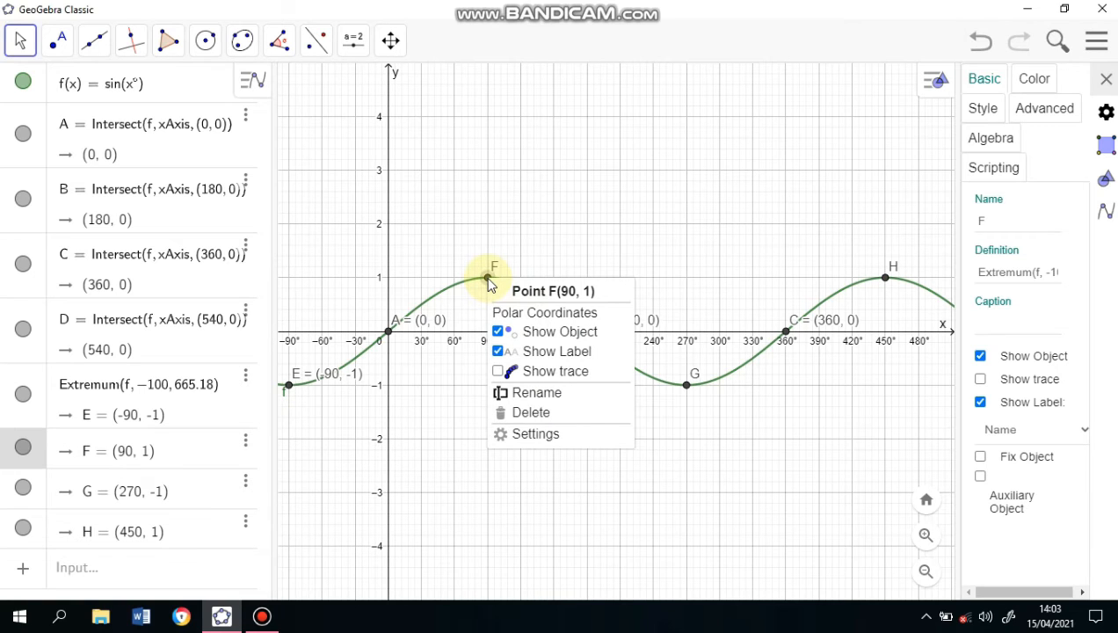
left_click(529, 434)
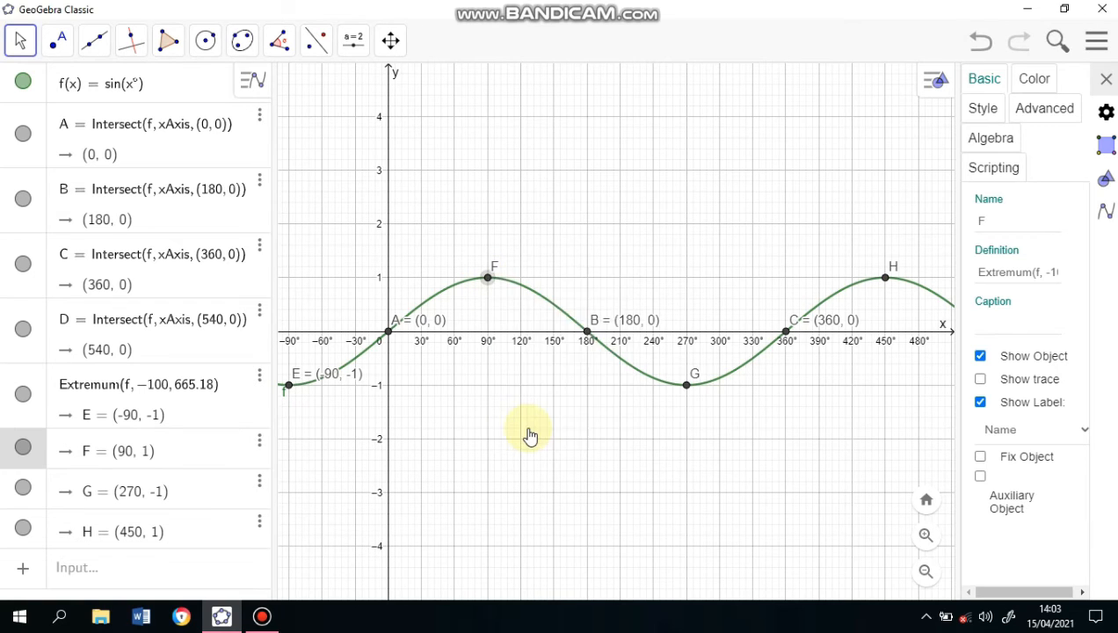
left_click(996, 437)
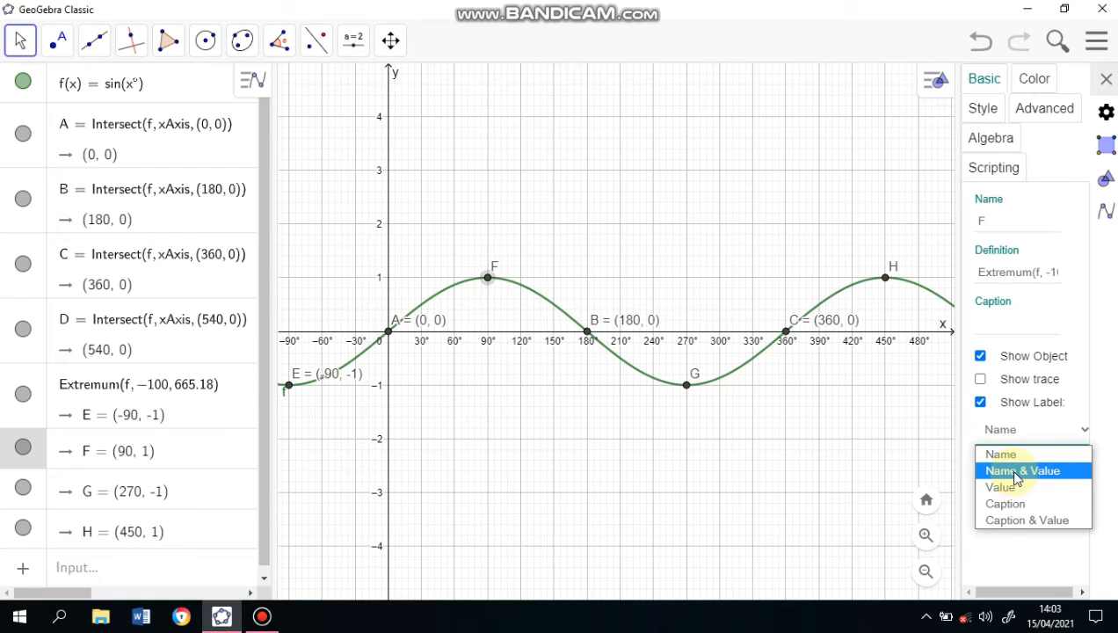
left_click(1020, 471)
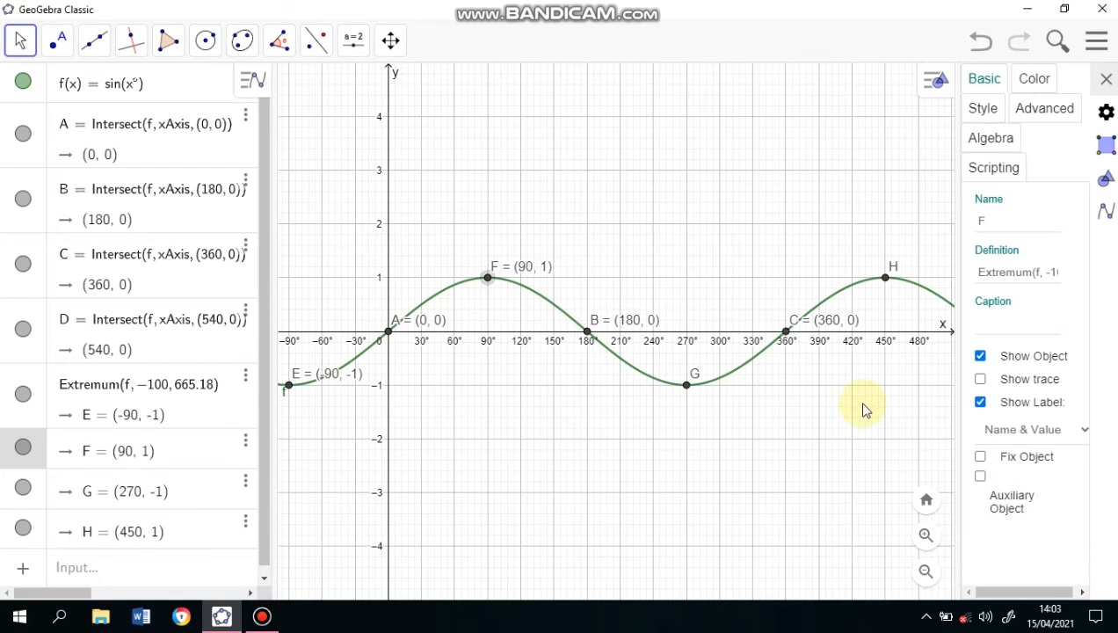
Step: Set the label of point G, the minimum at 270°, to Name & Value
left_click(688, 389)
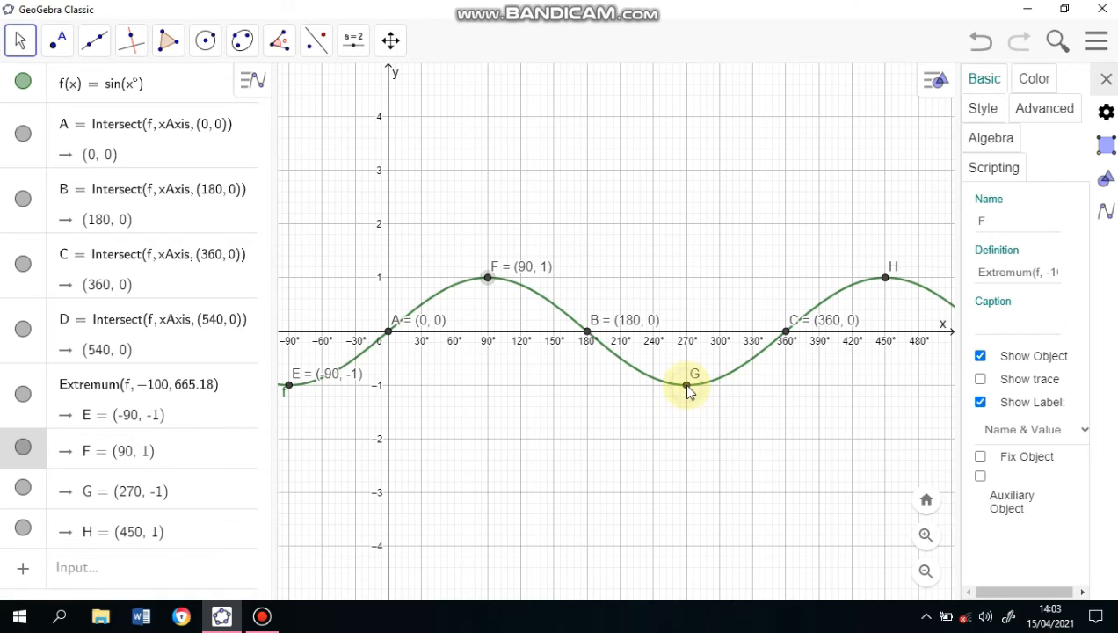
right_click(689, 388)
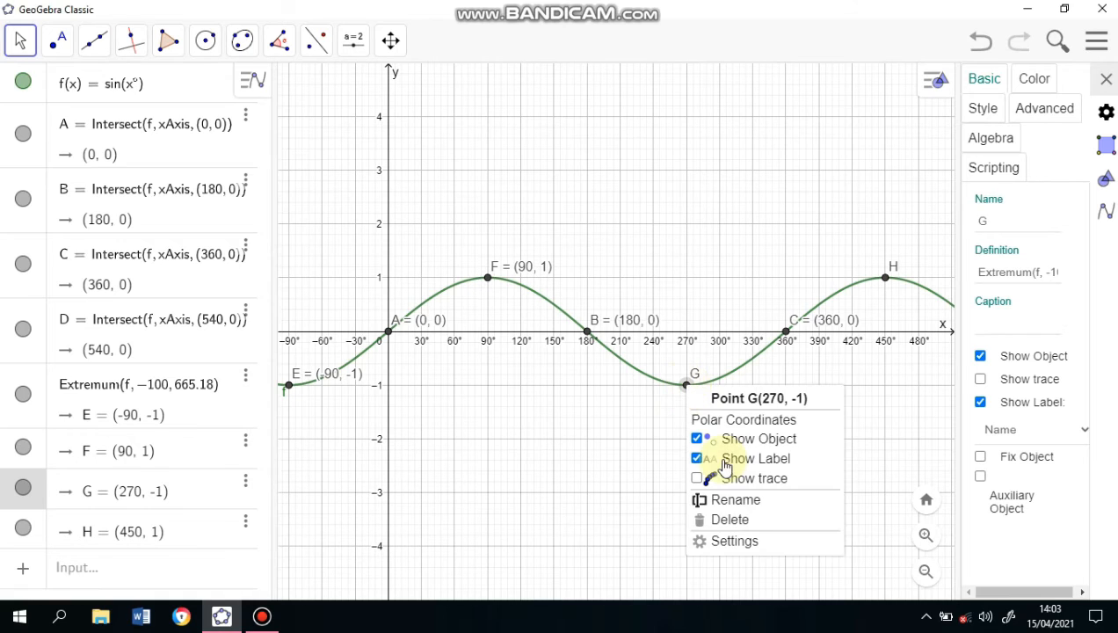
left_click(741, 542)
left_click(988, 431)
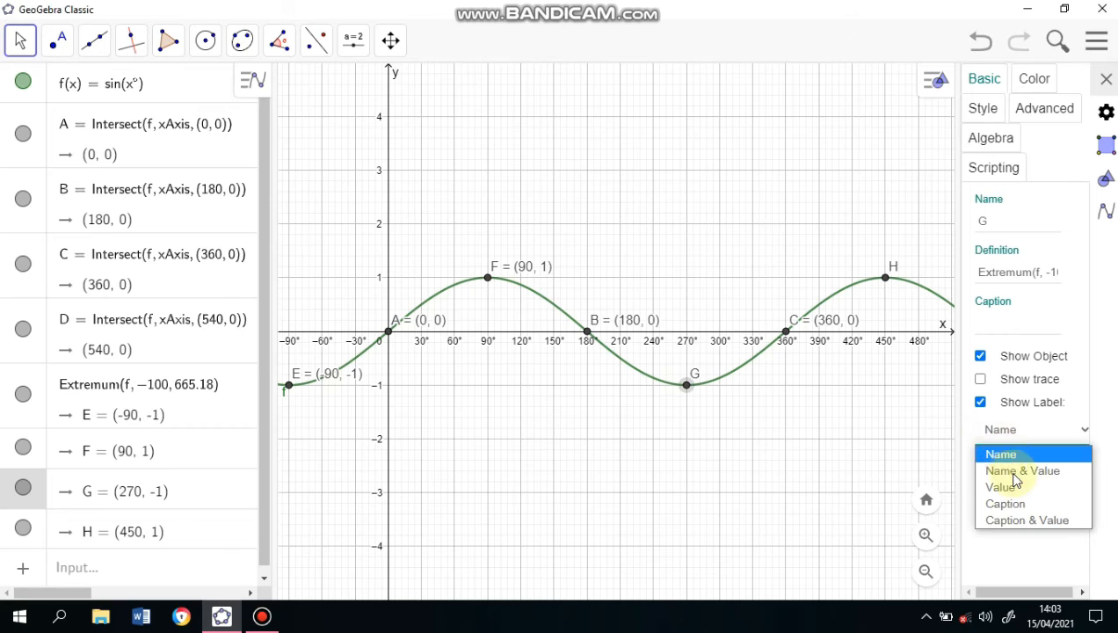
left_click(1018, 473)
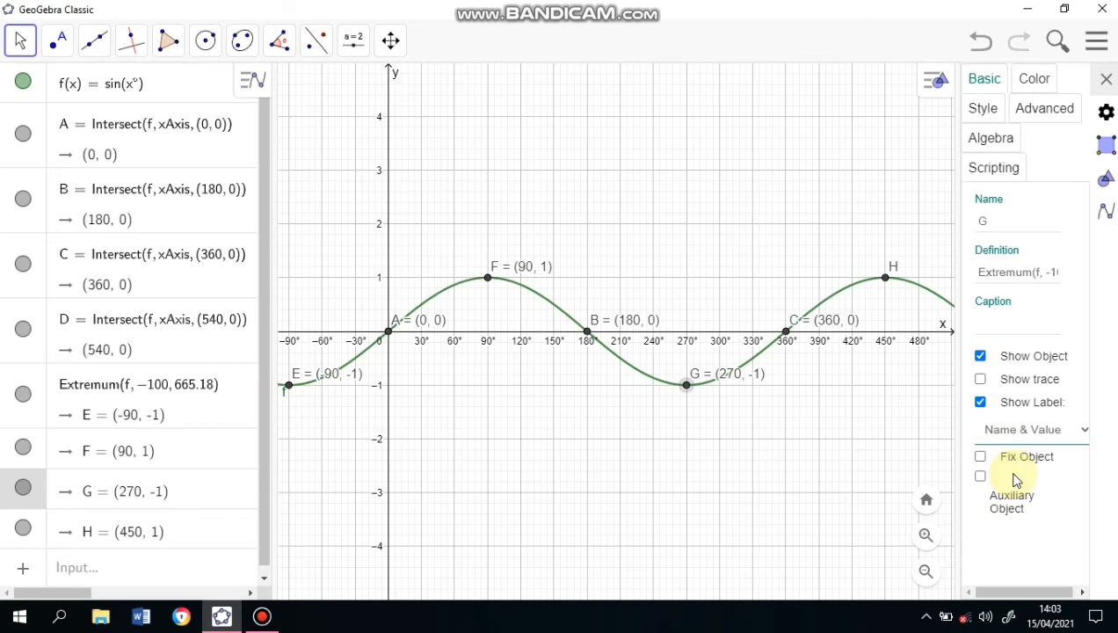
Step: Set the label of point H, the maximum at 450°, to Name & Value and close the settings
left_click(886, 283)
right_click(886, 283)
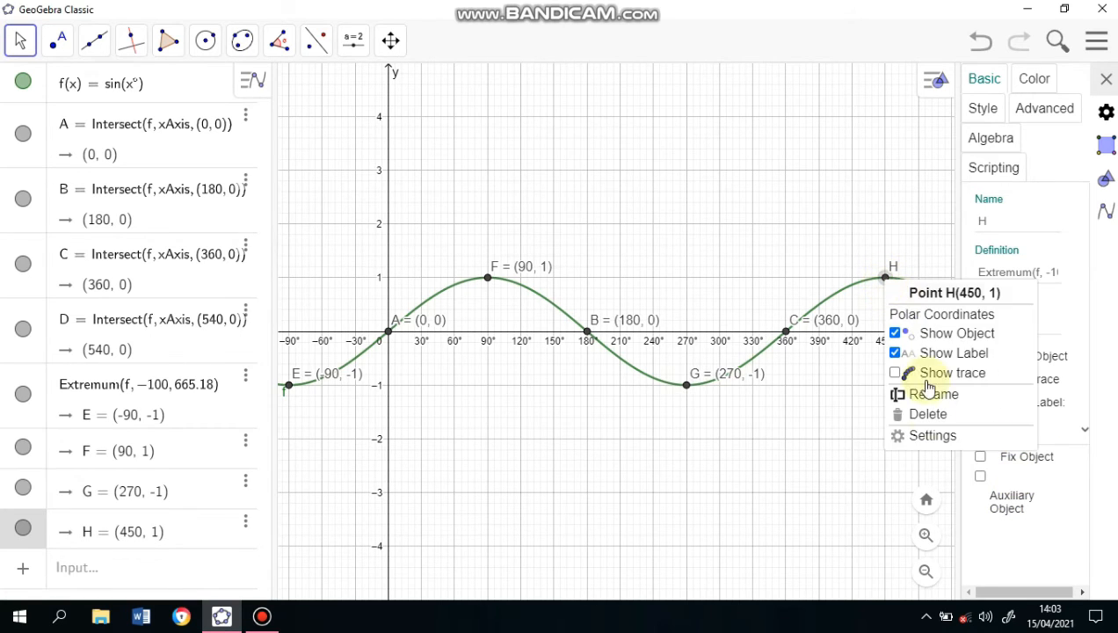
left_click(937, 435)
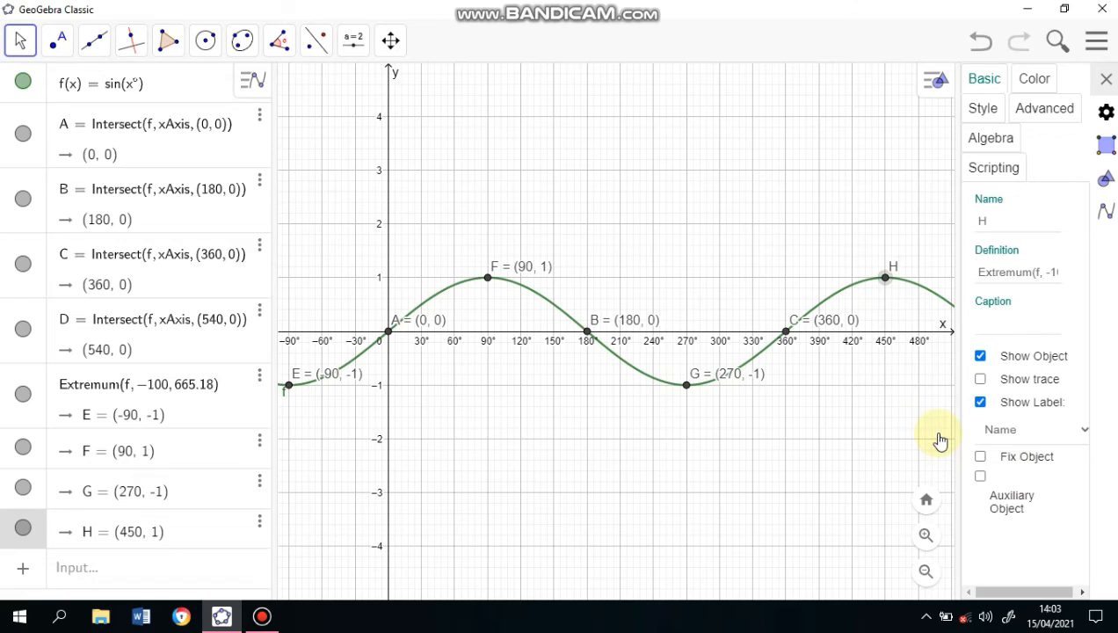
left_click(990, 439)
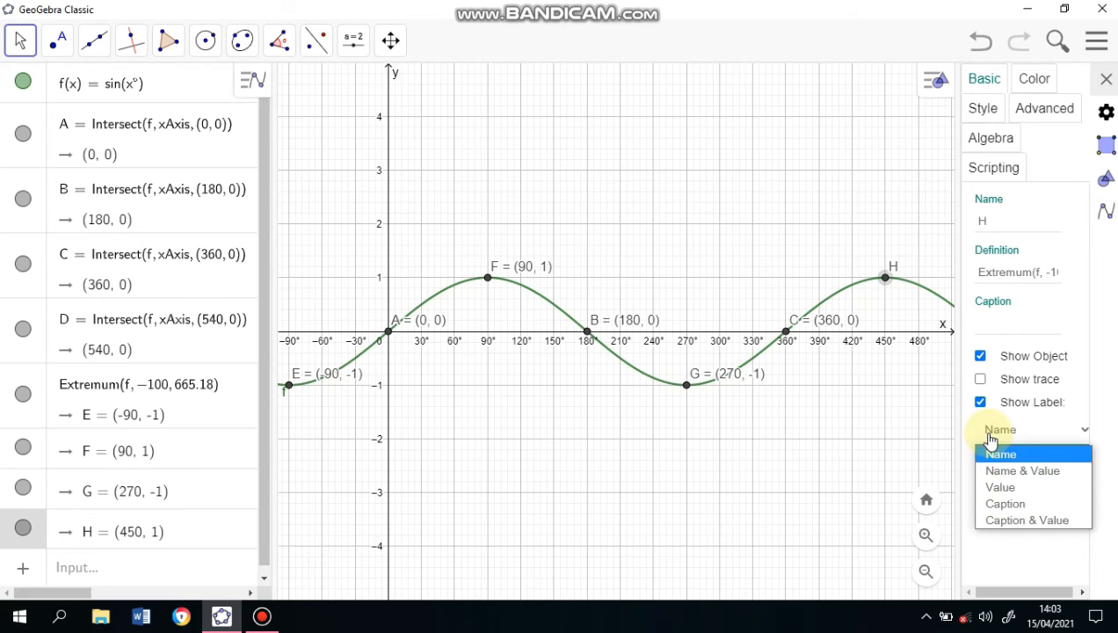
left_click(1022, 471)
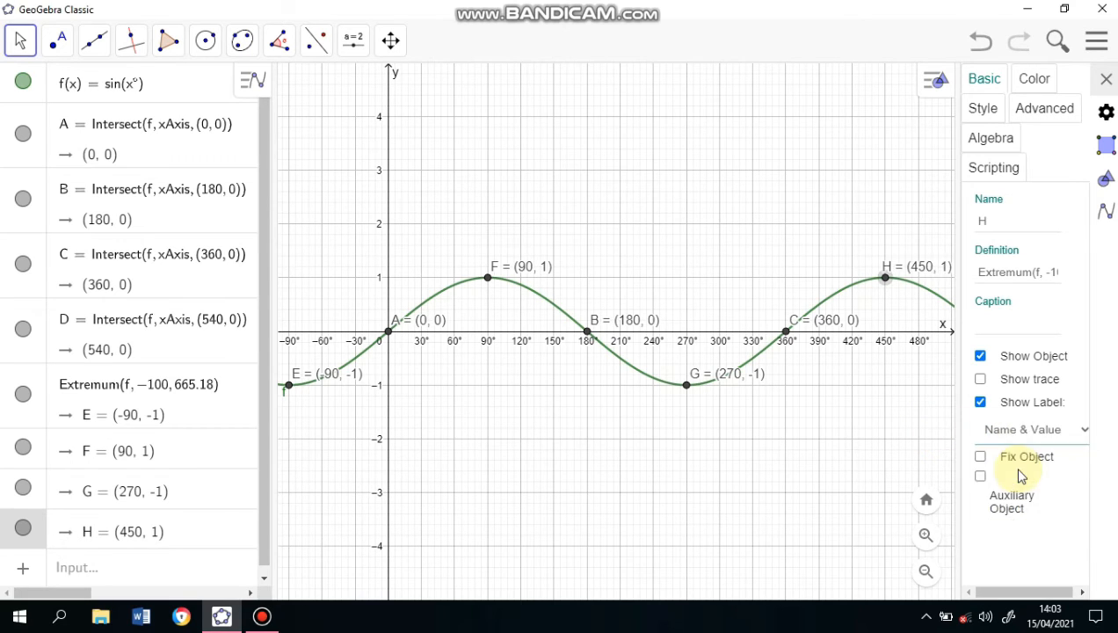
left_click(1105, 86)
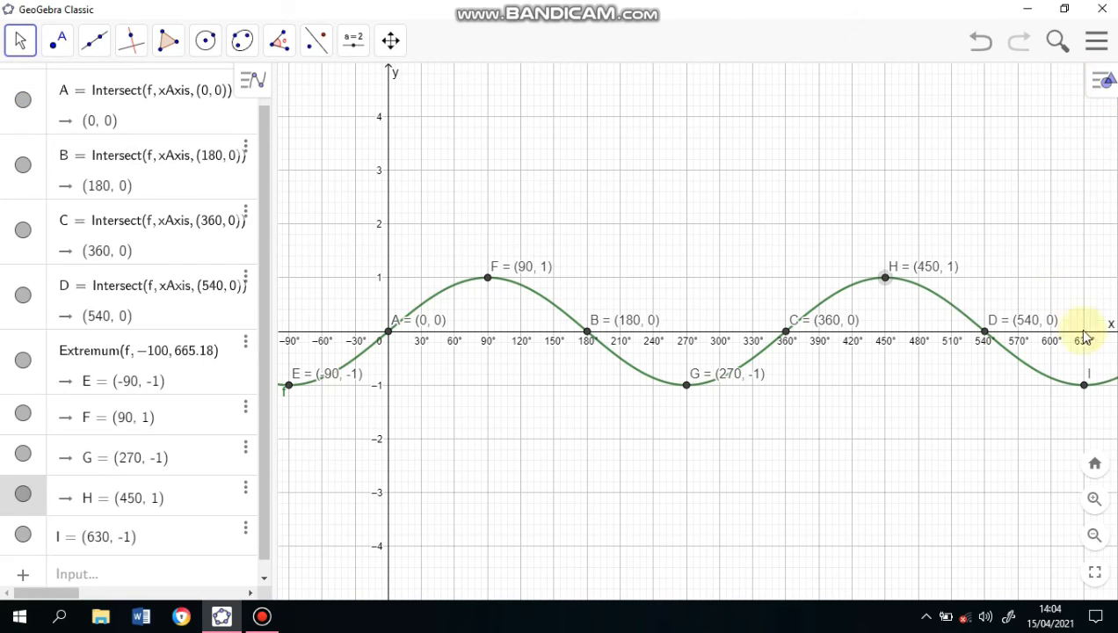
Step: Create a number slider a from −5 to 5 with increment 1 in the empty area above the curve
left_click(391, 40)
left_click(427, 95)
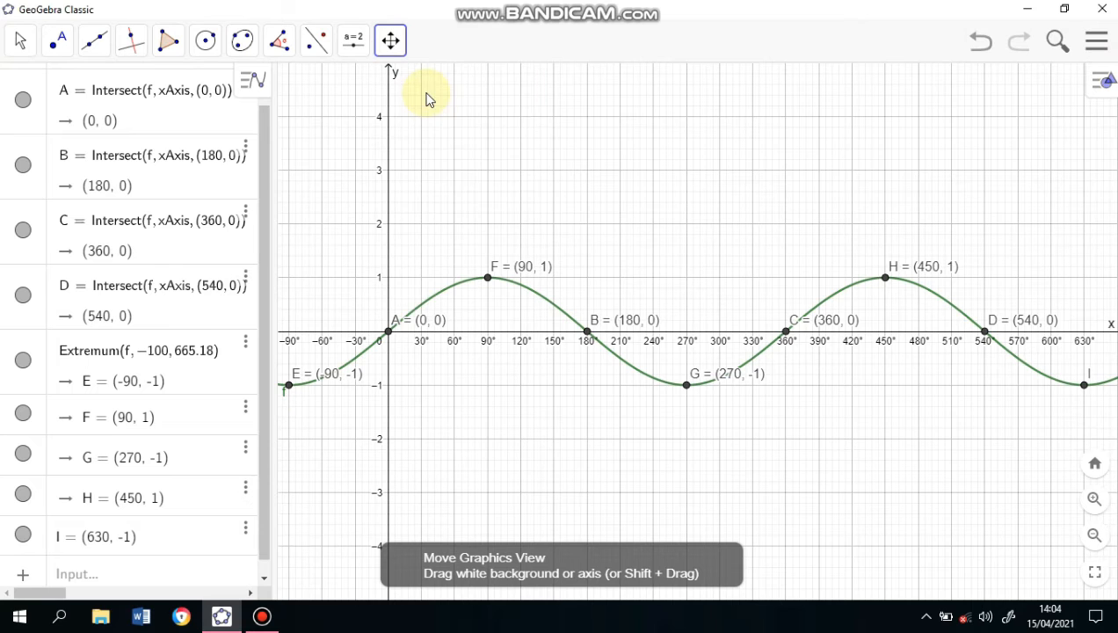
left_click_drag(470, 168, 528, 170)
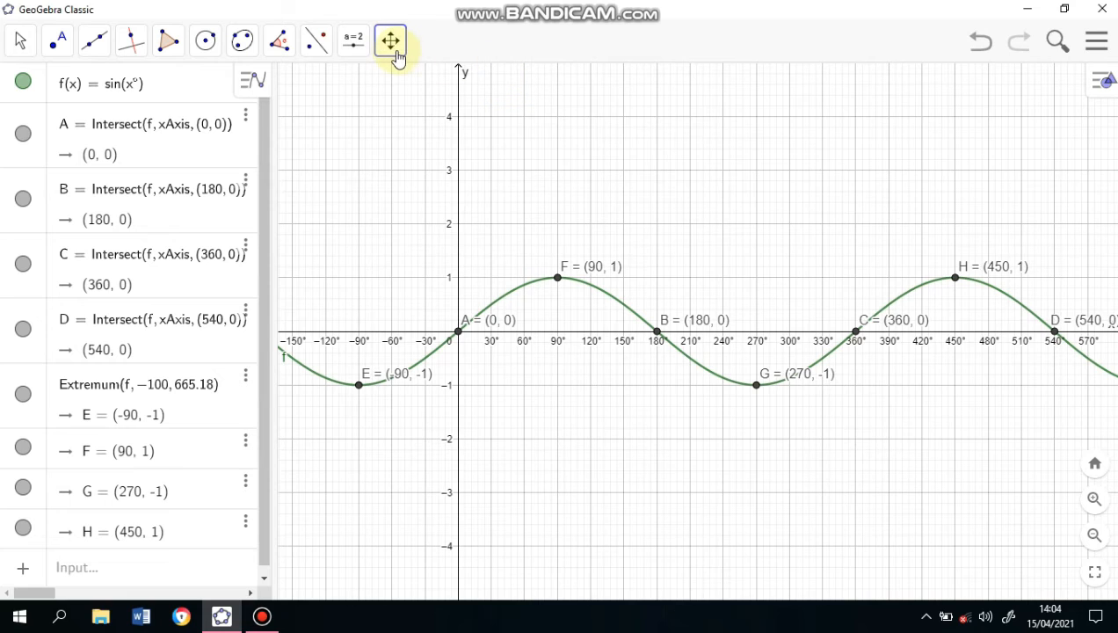
key("Escape")
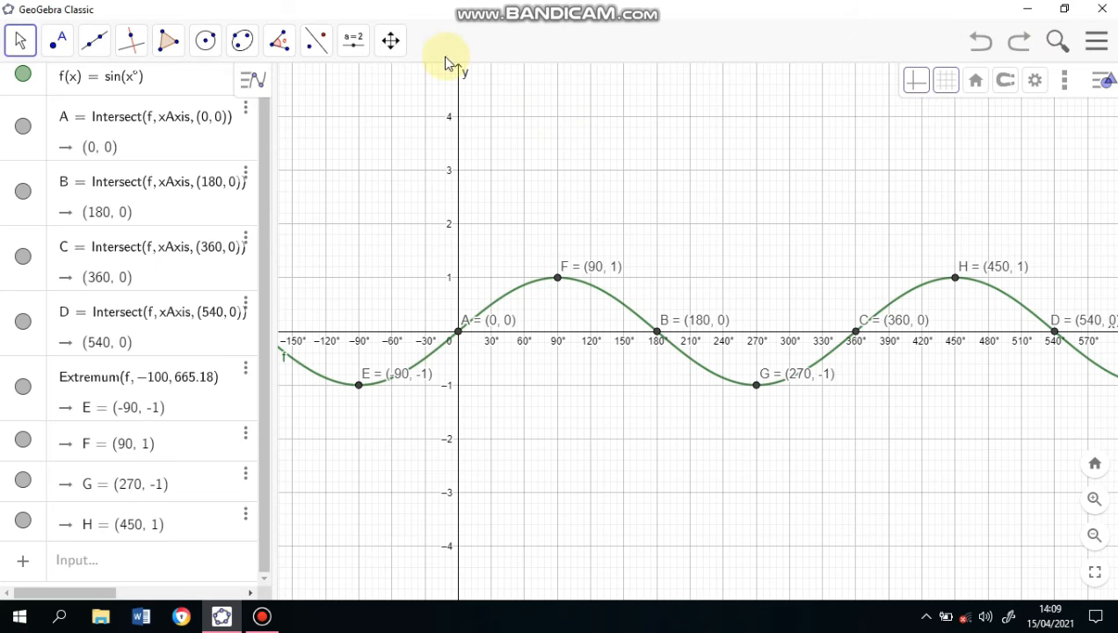
left_click(363, 44)
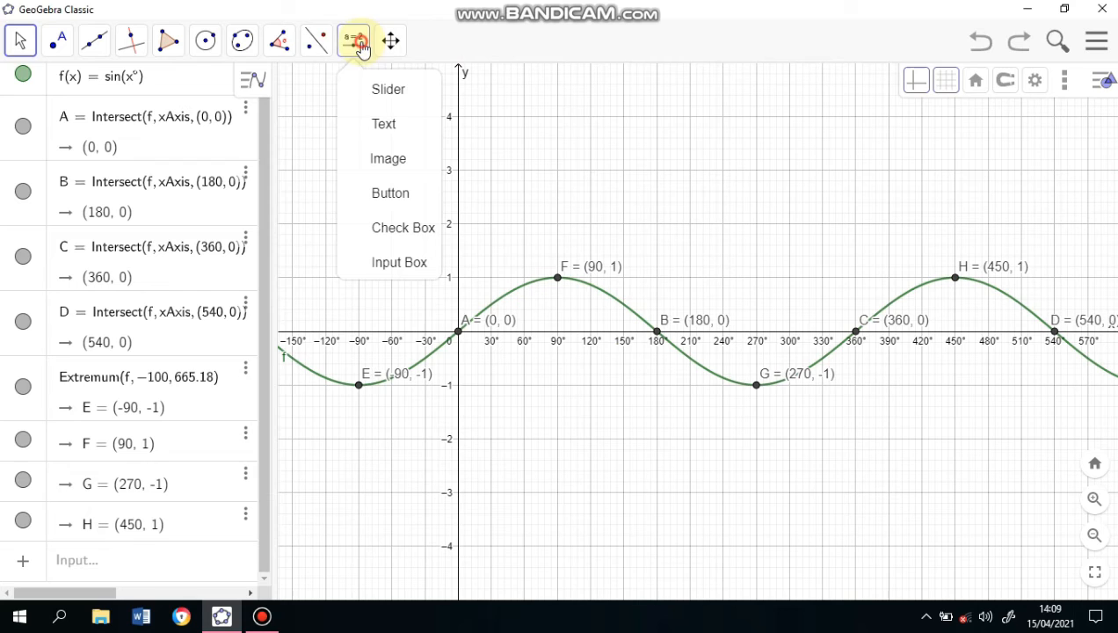
left_click(384, 90)
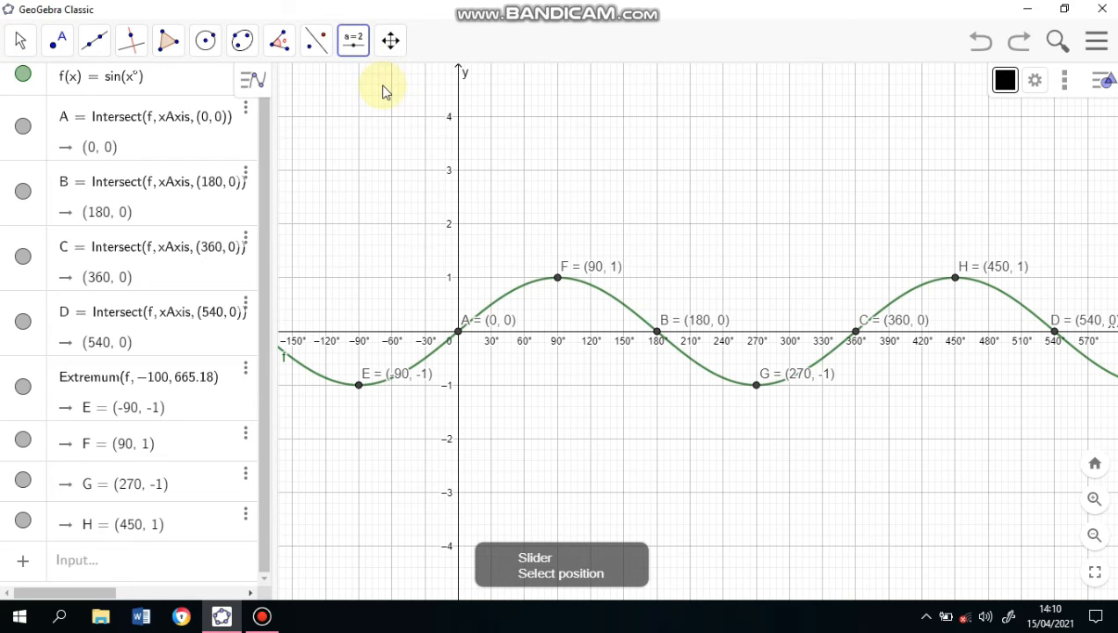
left_click(695, 128)
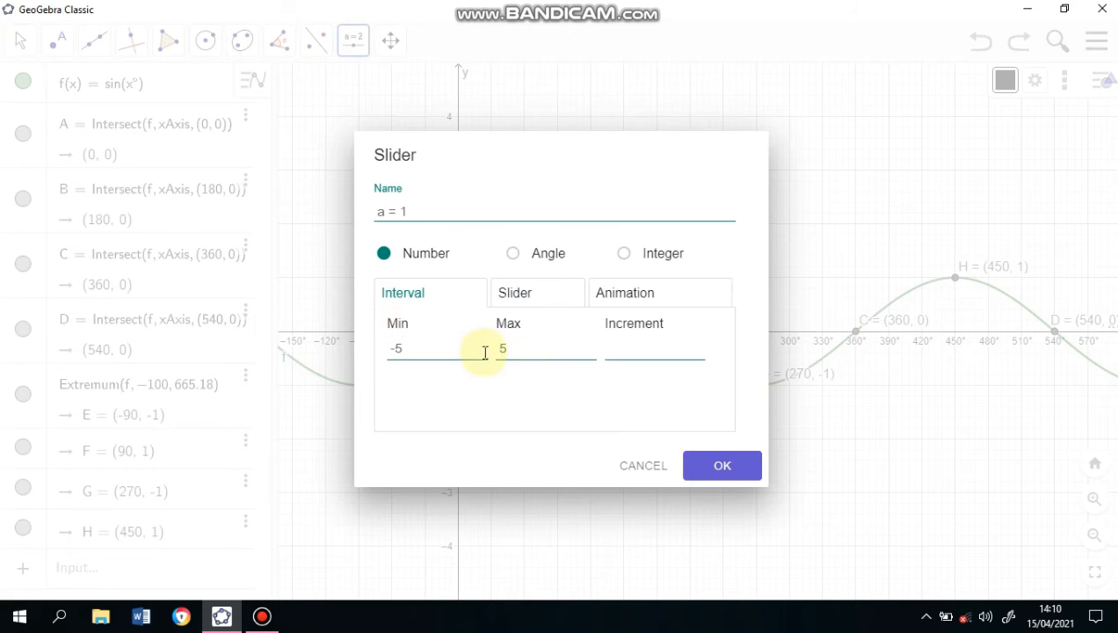
left_click(616, 351)
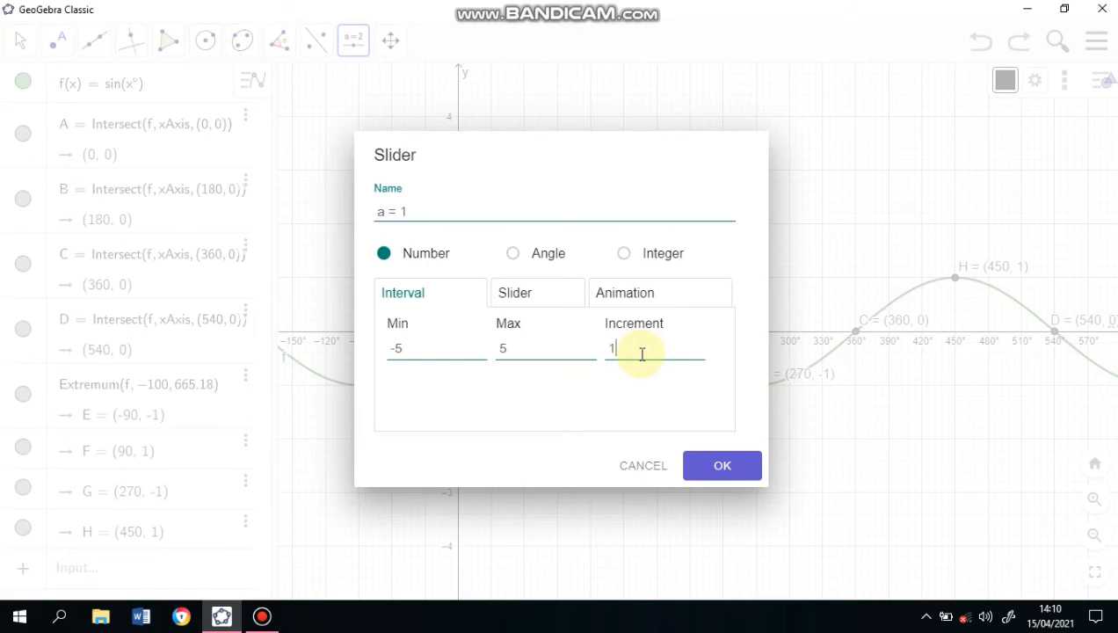
left_click(723, 479)
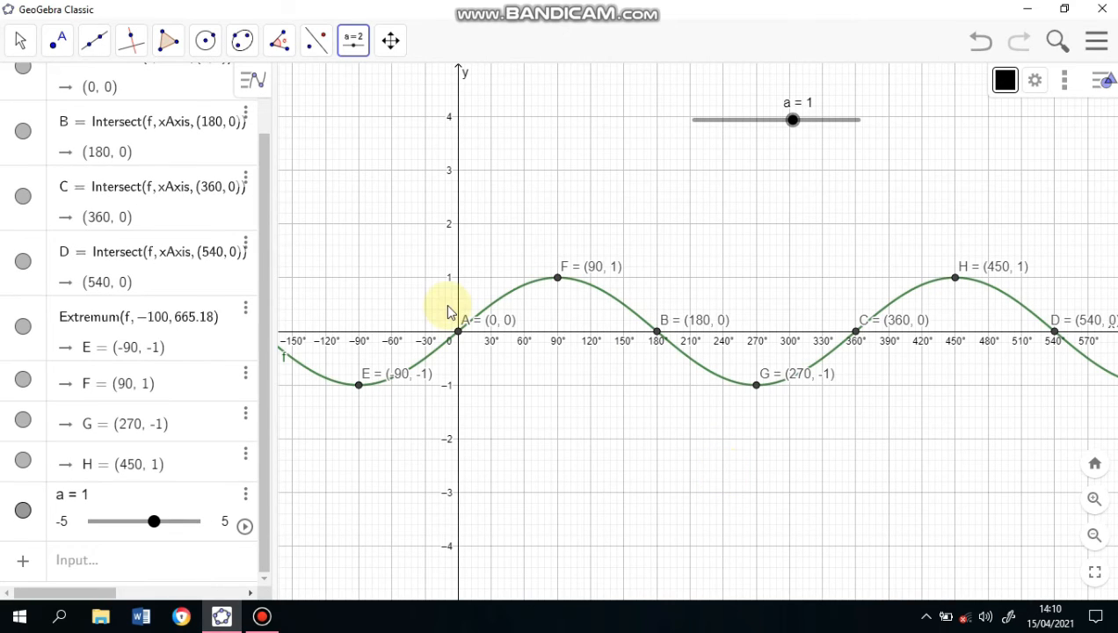
Step: Change the function definition to f(x) = a · sin(x°) so that slider a multiplies the sine
left_click(259, 256)
left_click_drag(257, 254, 220, 145)
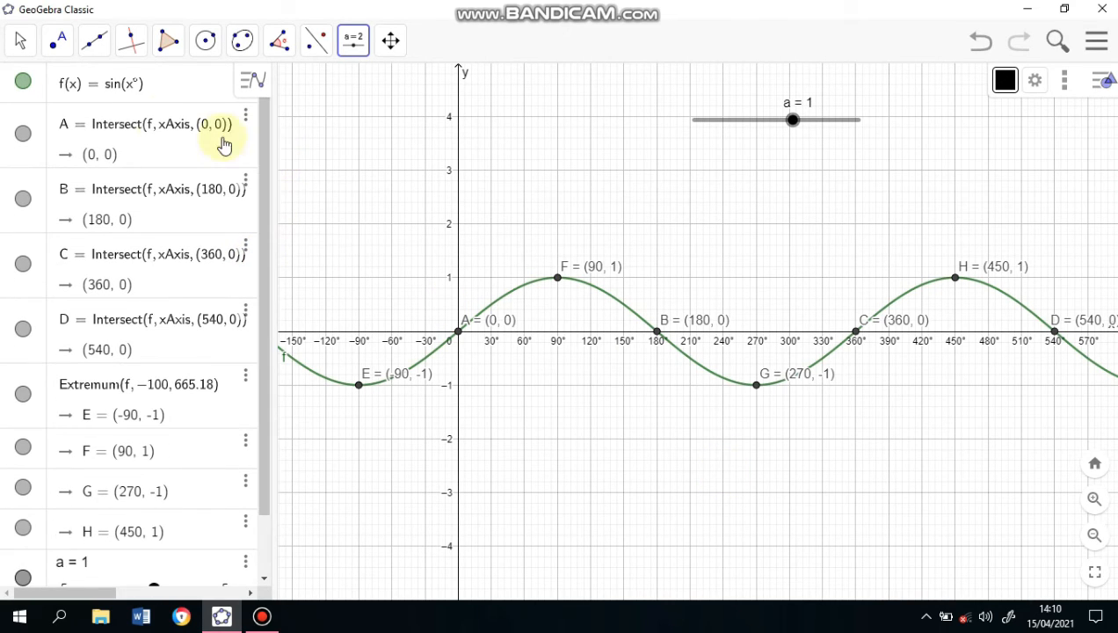
left_click(105, 92)
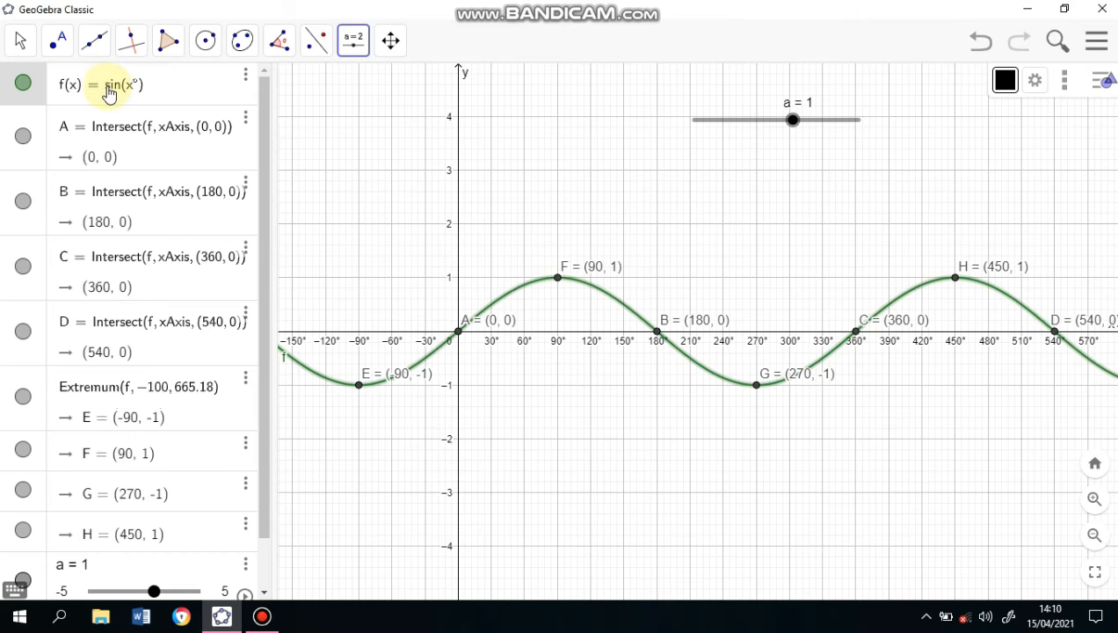
left_click(20, 584)
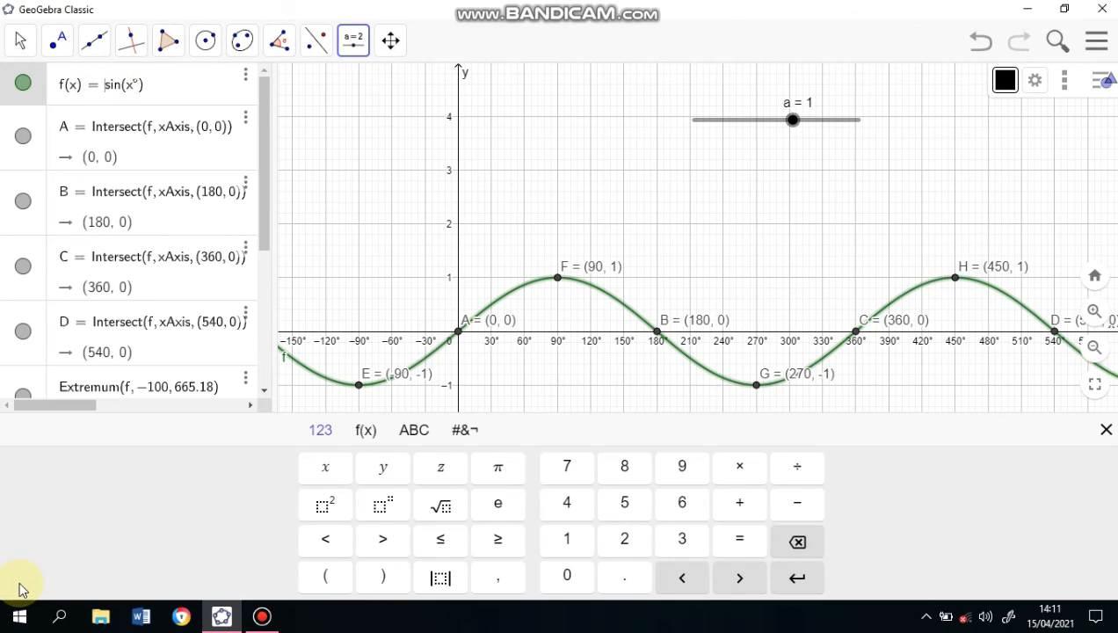
left_click(411, 433)
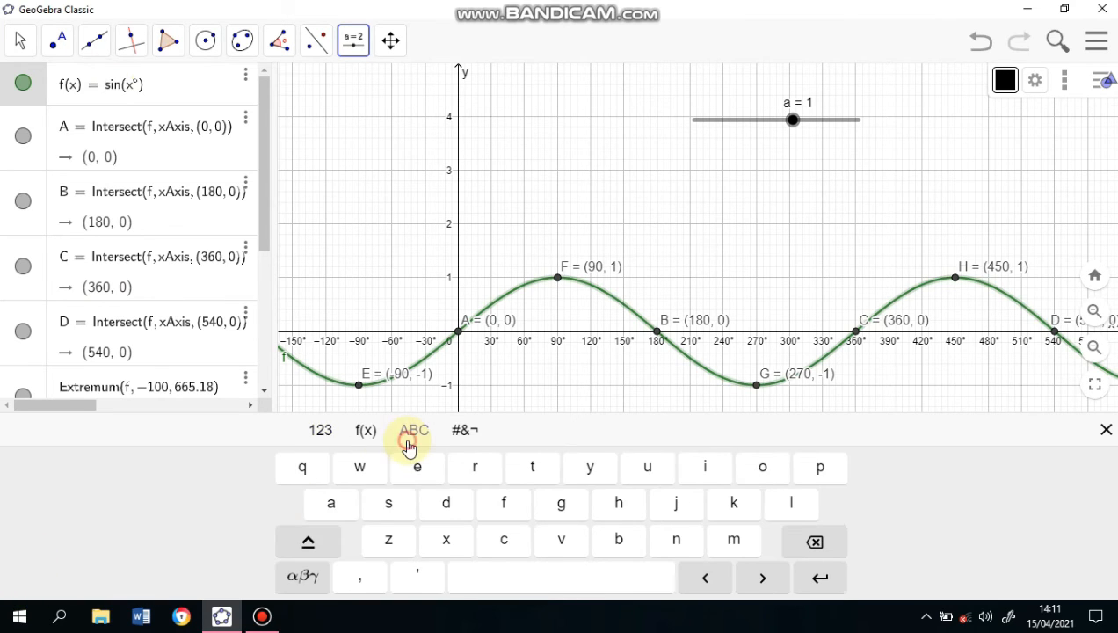
left_click(323, 515)
left_click(320, 433)
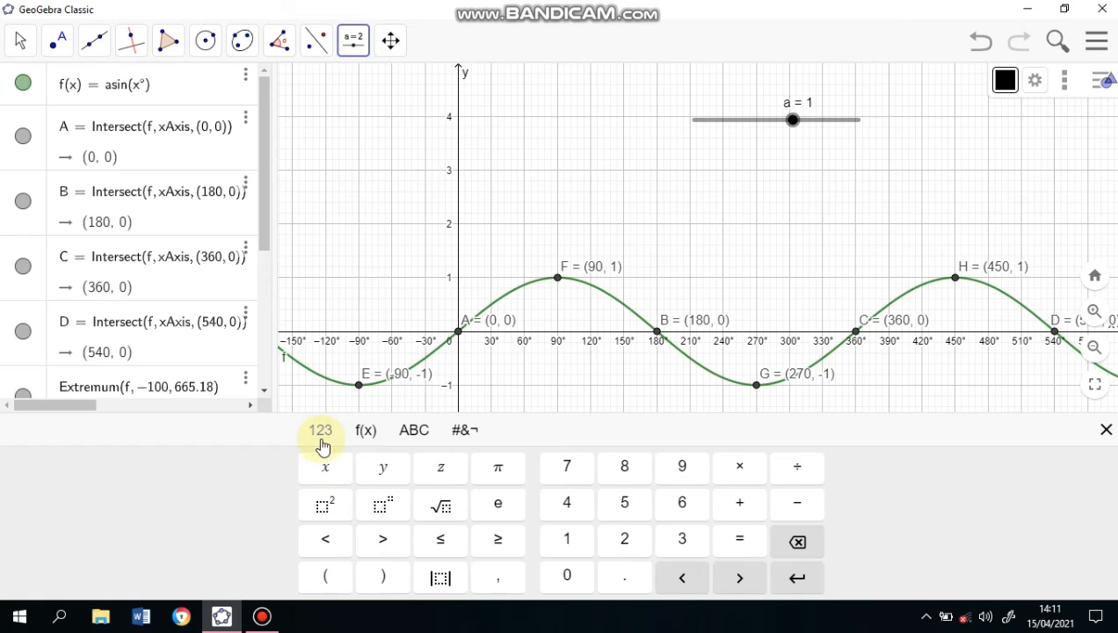
left_click(736, 468)
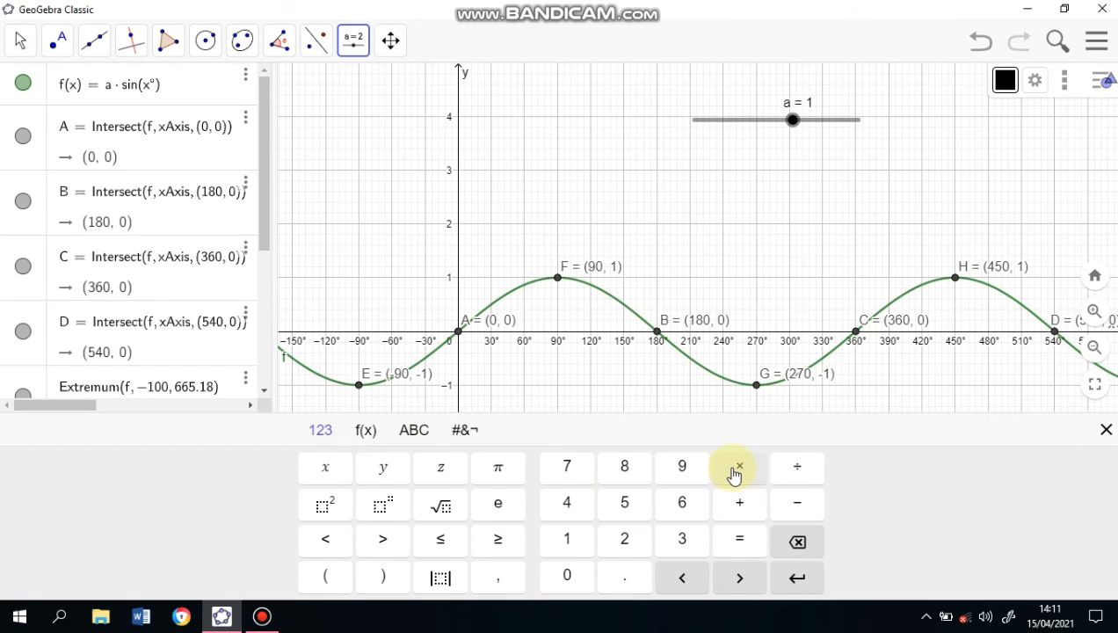
left_click(1107, 431)
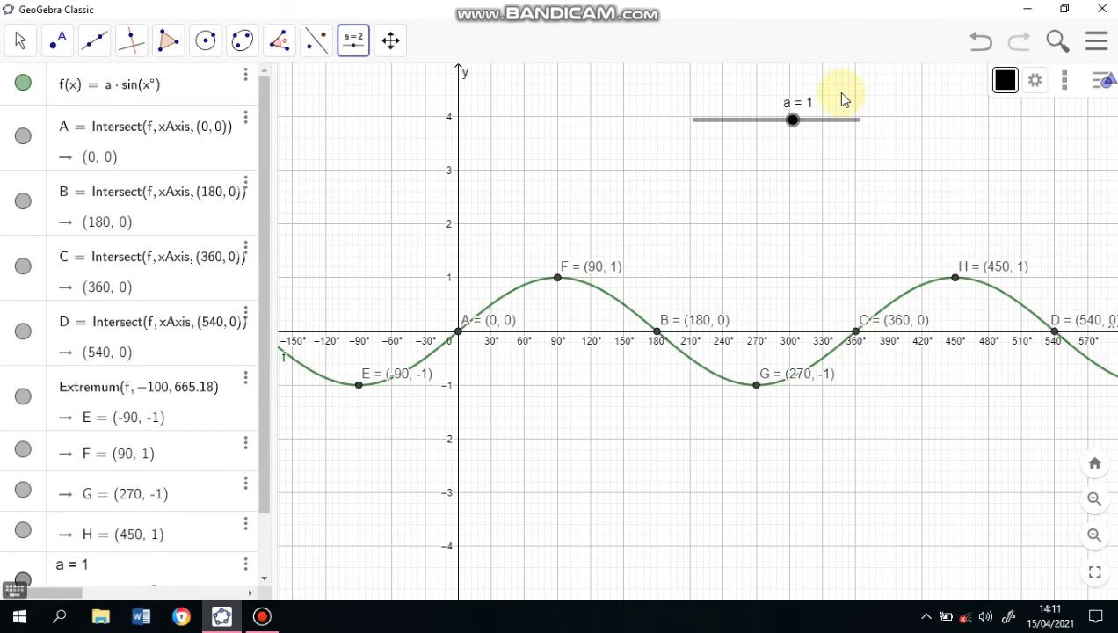
Step: Switch to the Move tool and raise slider a to 2 and on to 4 to stretch the curve's amplitude
left_click(20, 40)
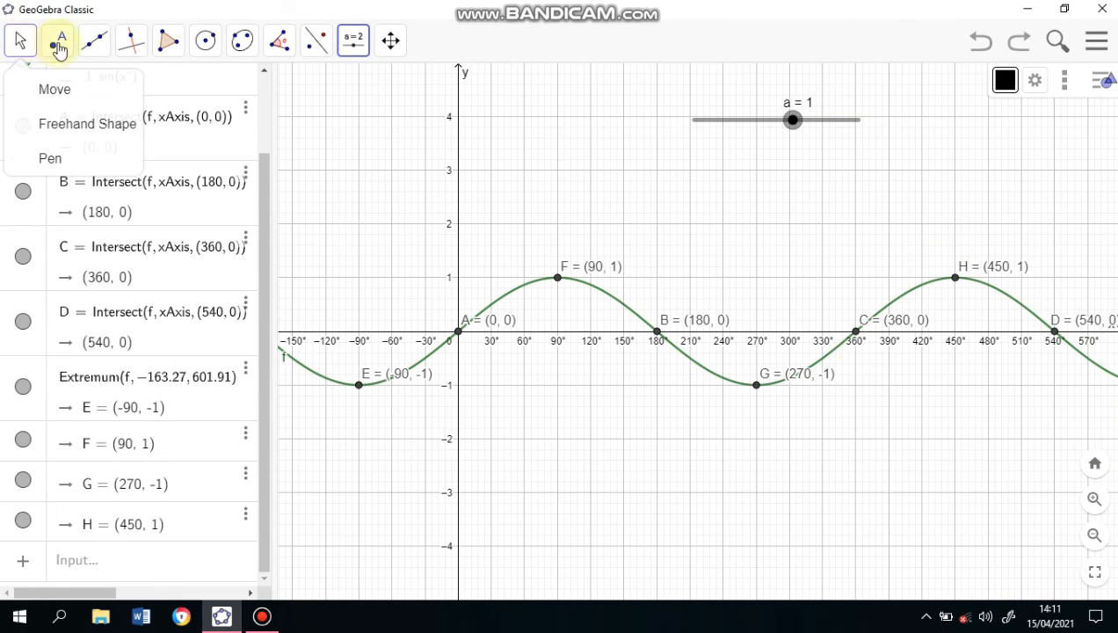
left_click(629, 126)
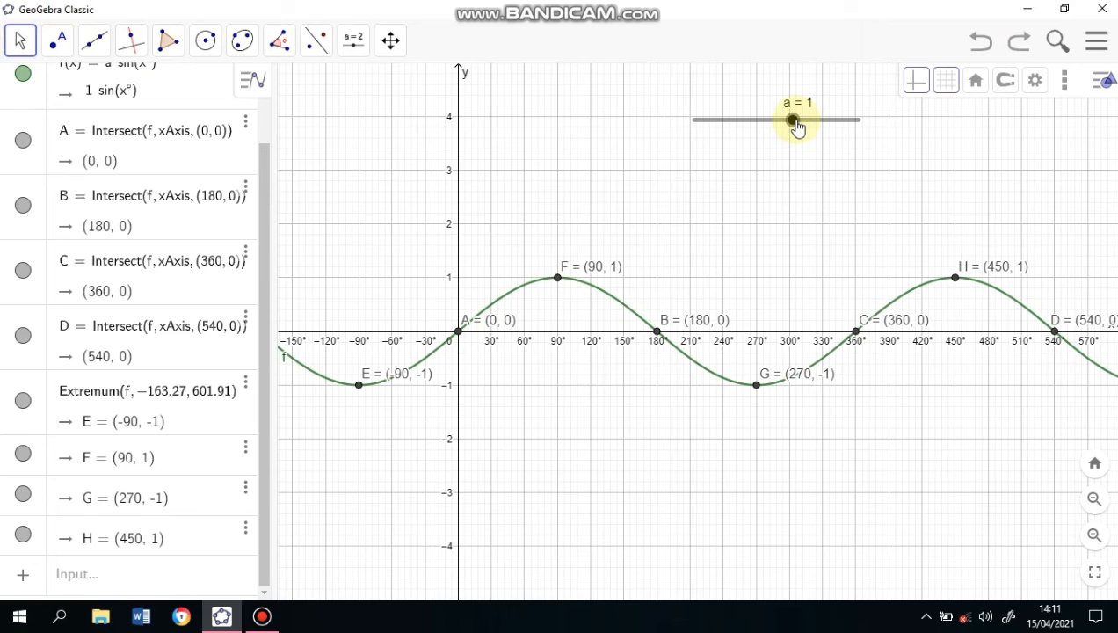
left_click_drag(796, 126, 807, 126)
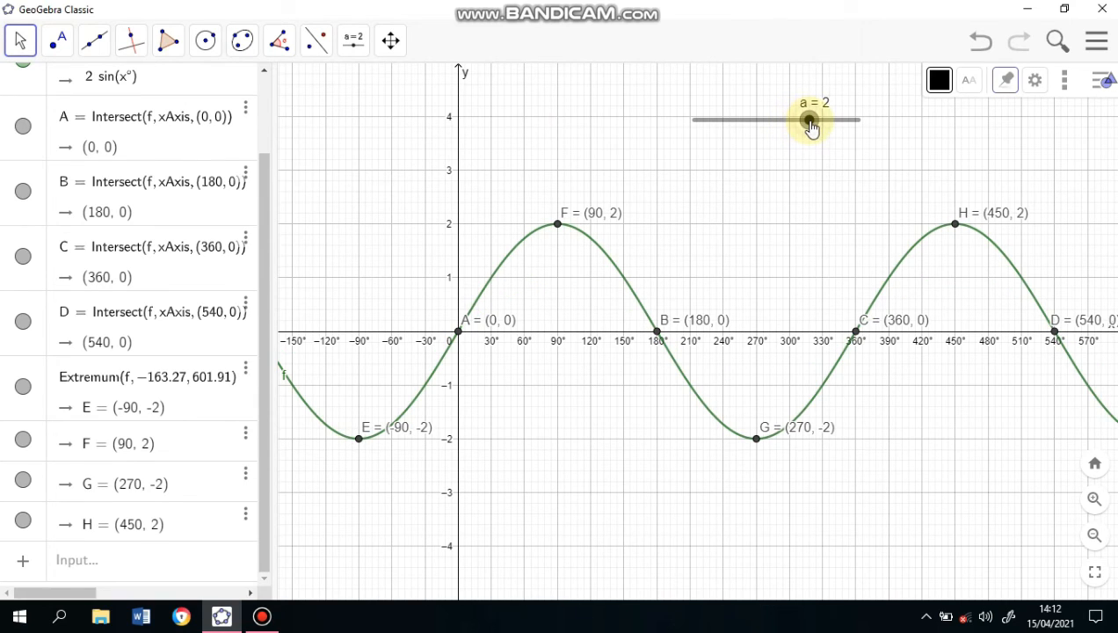
left_click_drag(809, 126, 842, 134)
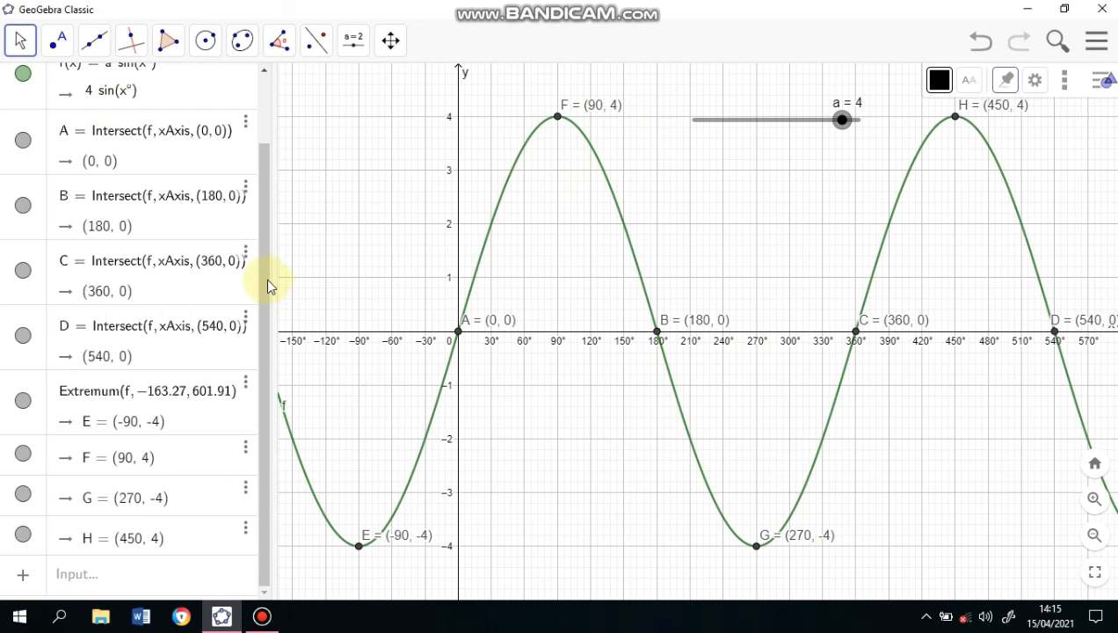
Step: Redefine the function as f(x) = sin(a x°), removing the factor before the sine and placing a before x
left_click_drag(264, 277, 266, 150)
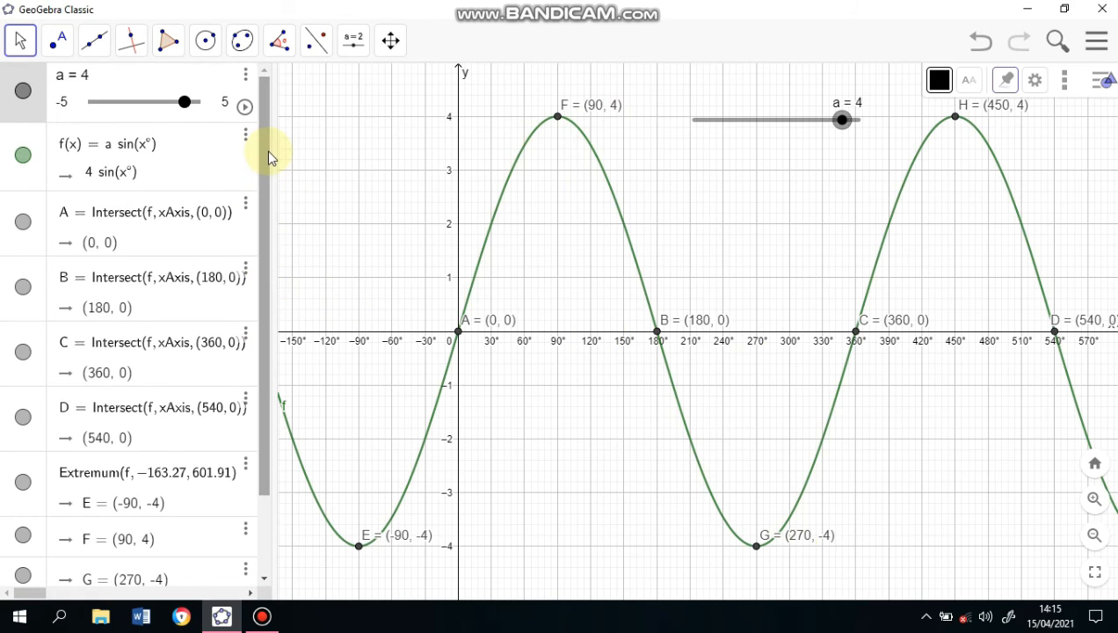
left_click(115, 153)
left_click(121, 153)
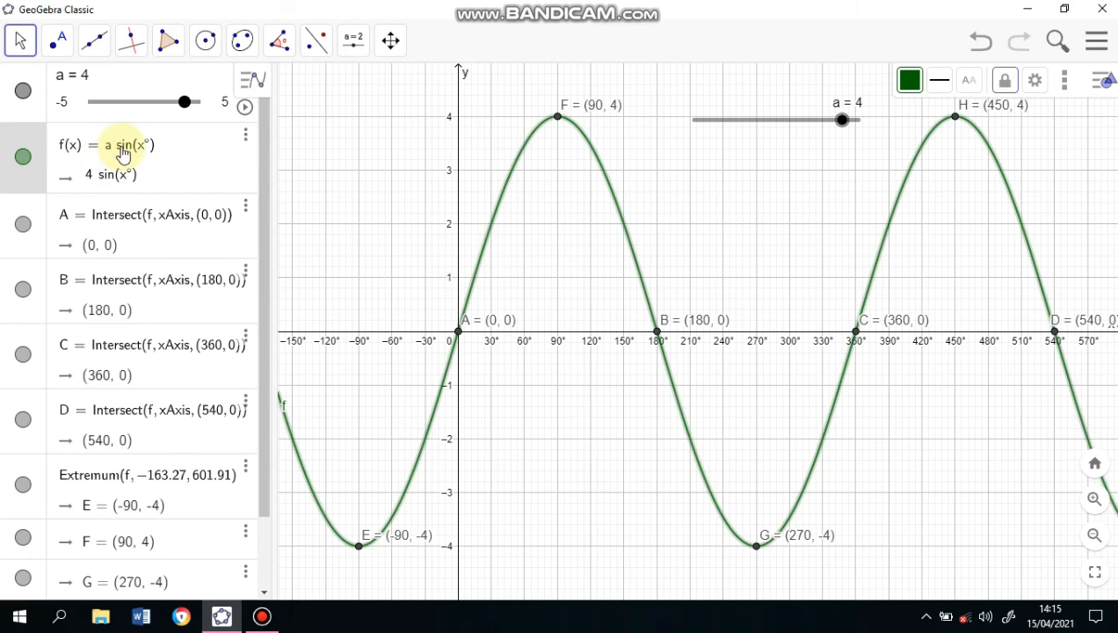
key("BackSpace")
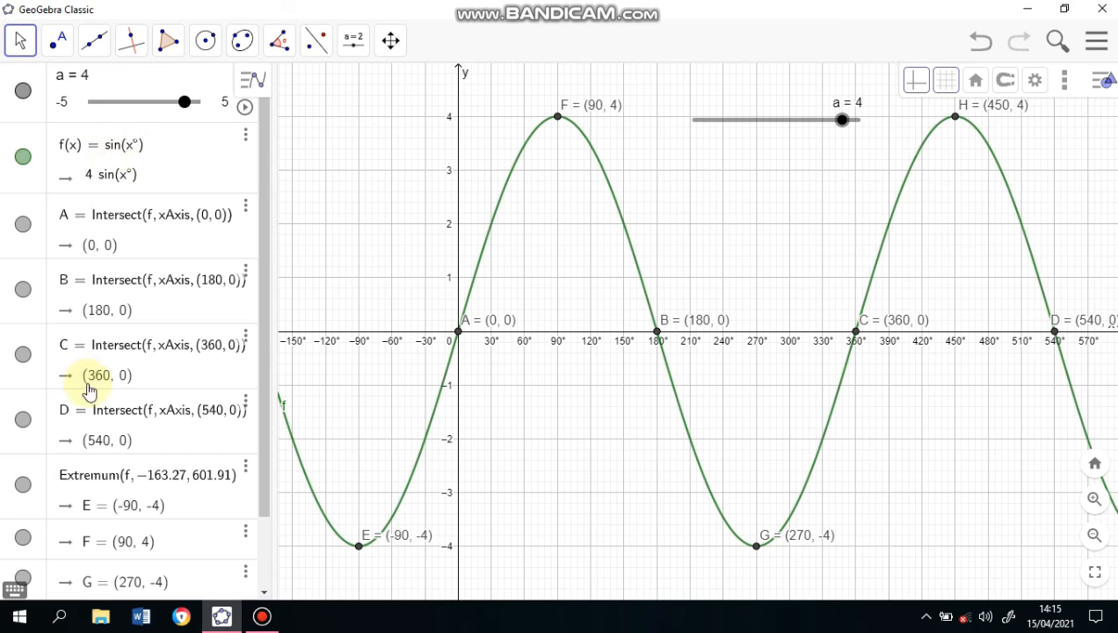
left_click(18, 591)
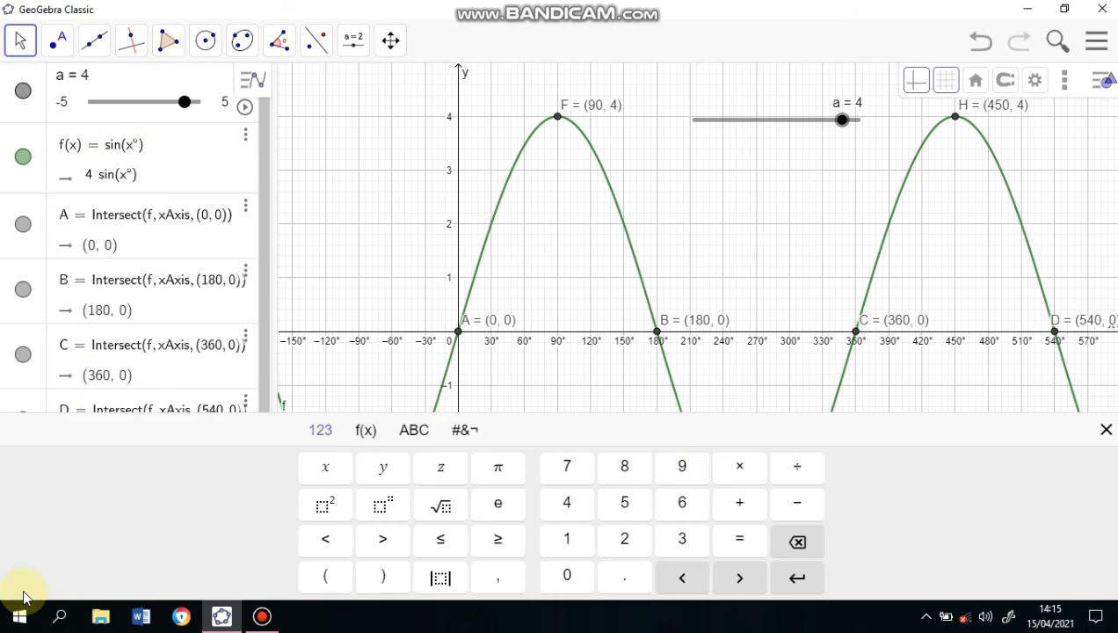
left_click(411, 430)
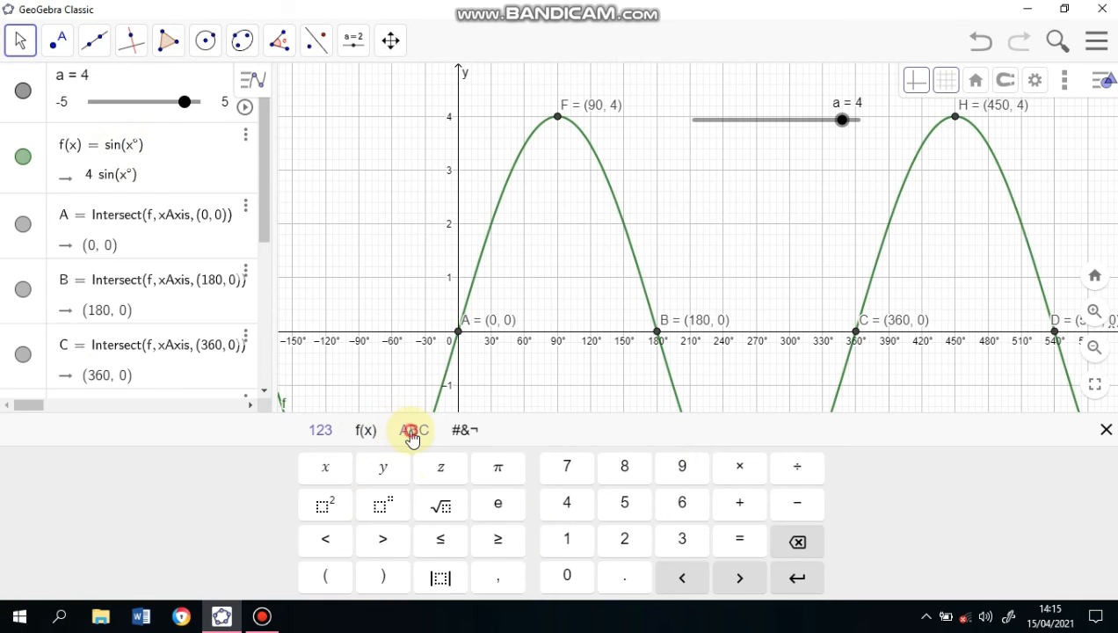
left_click(341, 512)
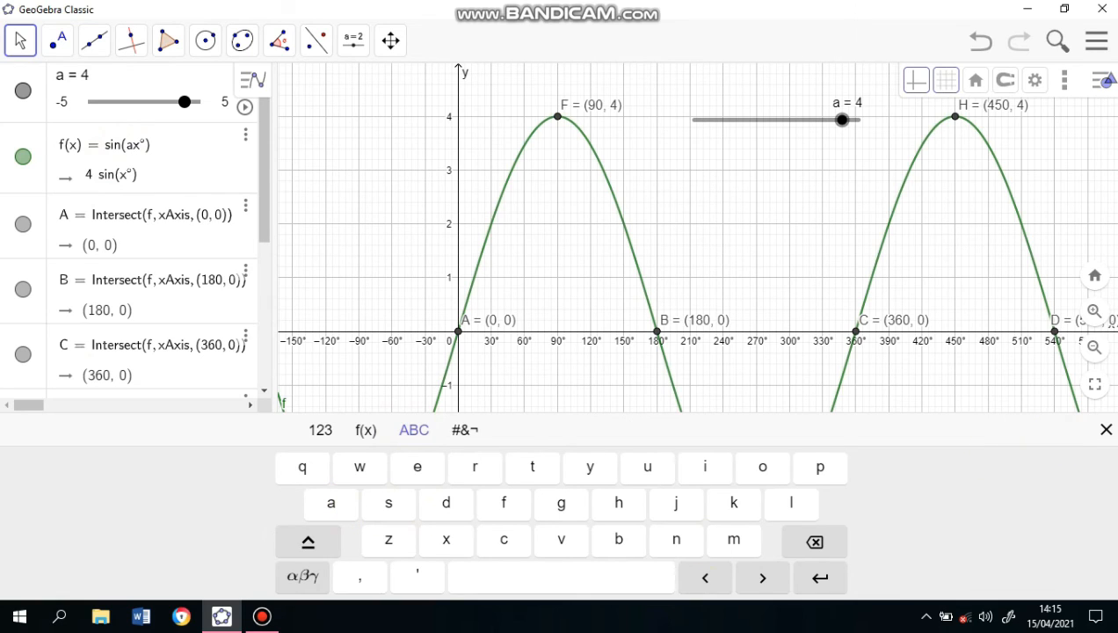
left_click(1106, 430)
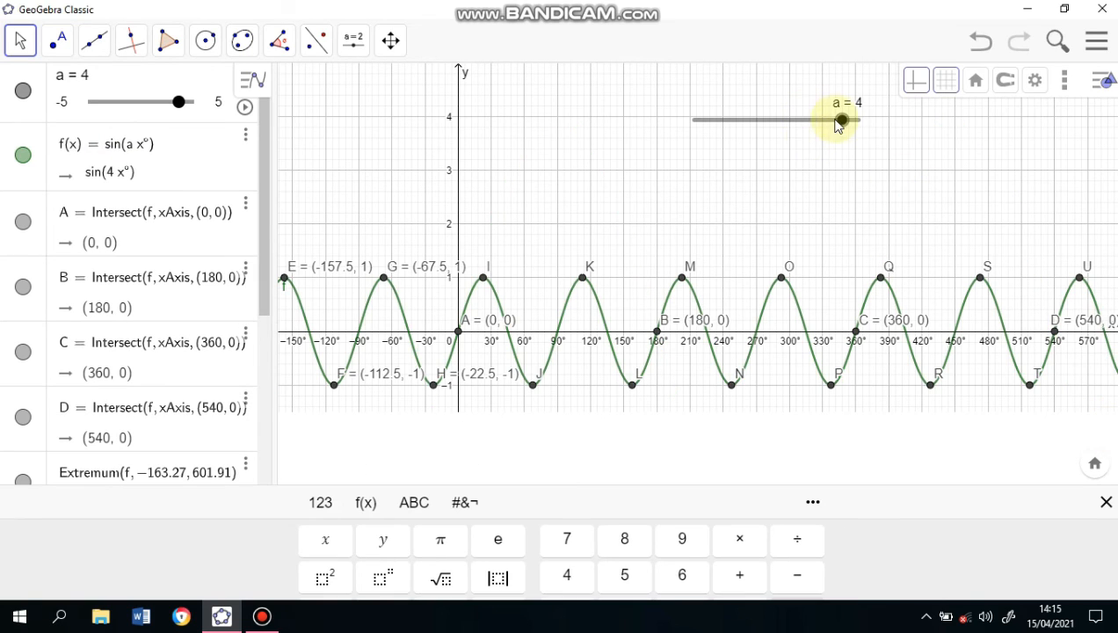
Step: Lower slider a to 1 and raise it through 2 to 3 to vary the period of sin(a x°)
left_click_drag(840, 121, 792, 118)
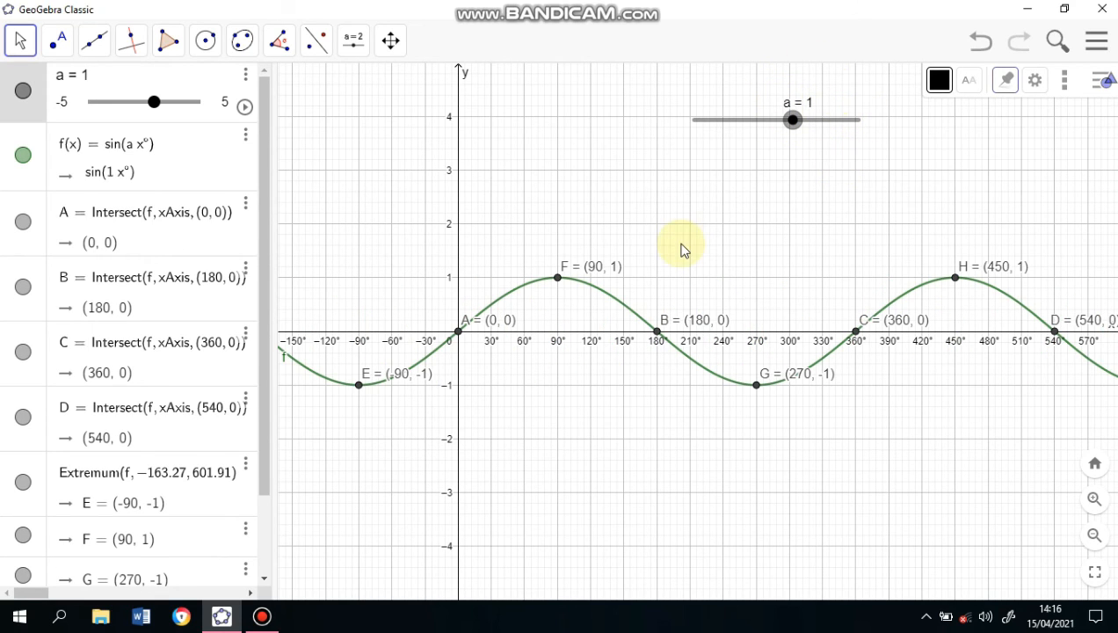
left_click_drag(791, 119, 791, 125)
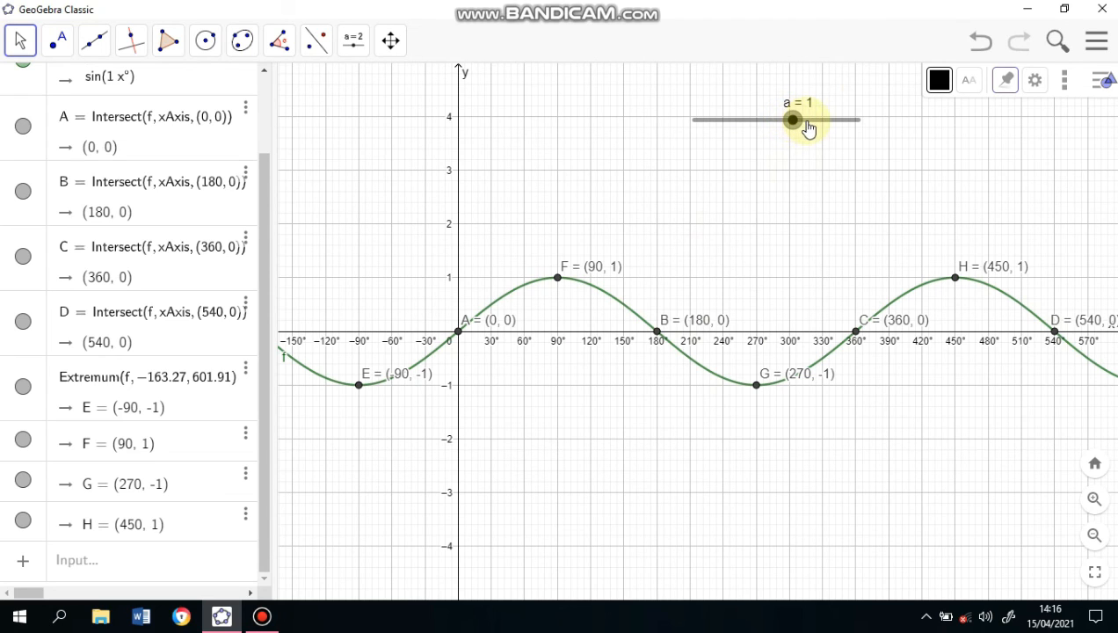
left_click(810, 124)
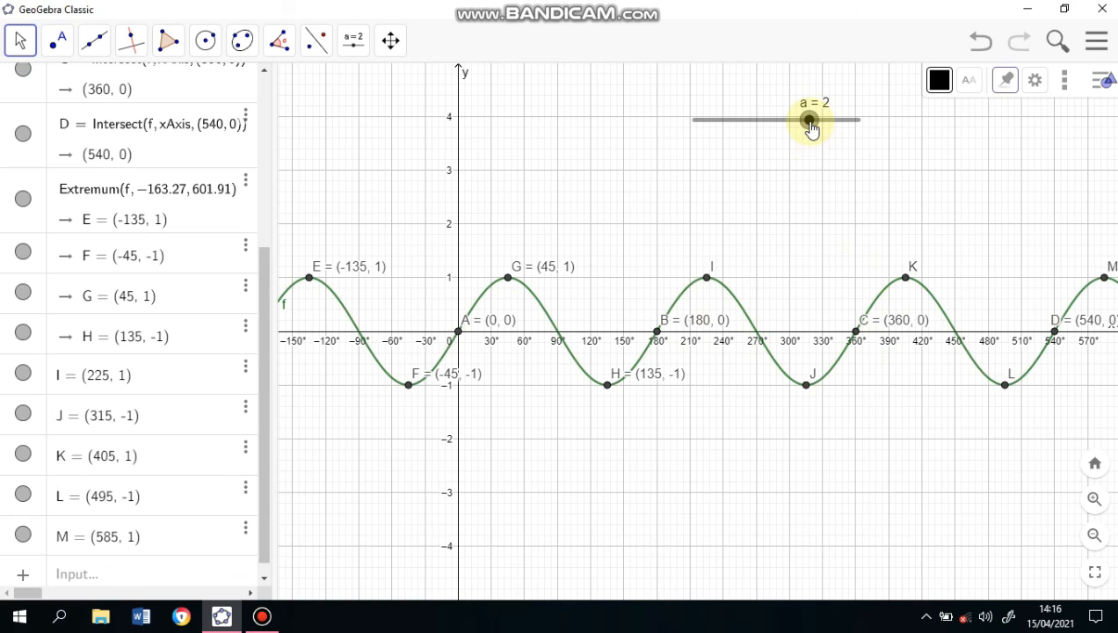
left_click_drag(810, 124, 827, 124)
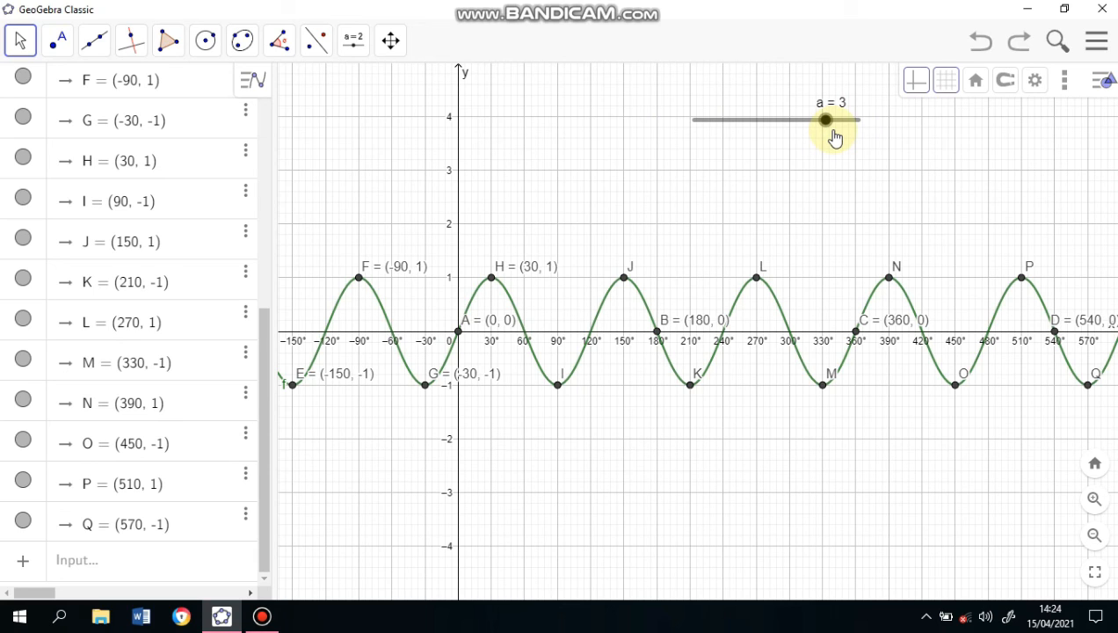
Step: Return slider a to 1 and step it up again through 2 to 3 to compare the curve's periods
left_click_drag(815, 125, 794, 128)
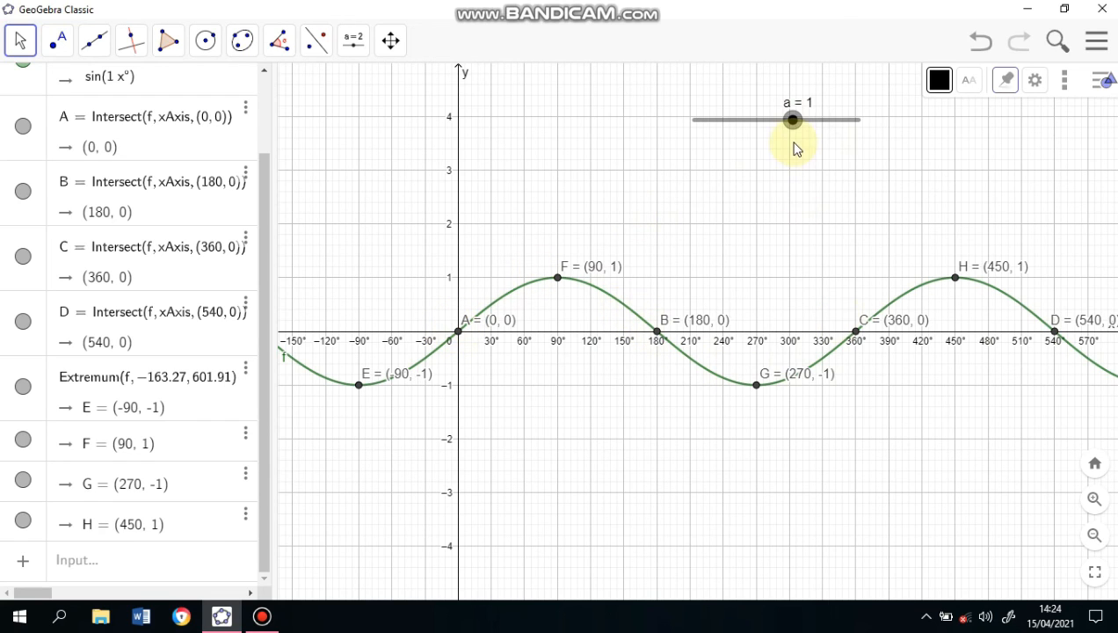
left_click_drag(792, 119, 809, 119)
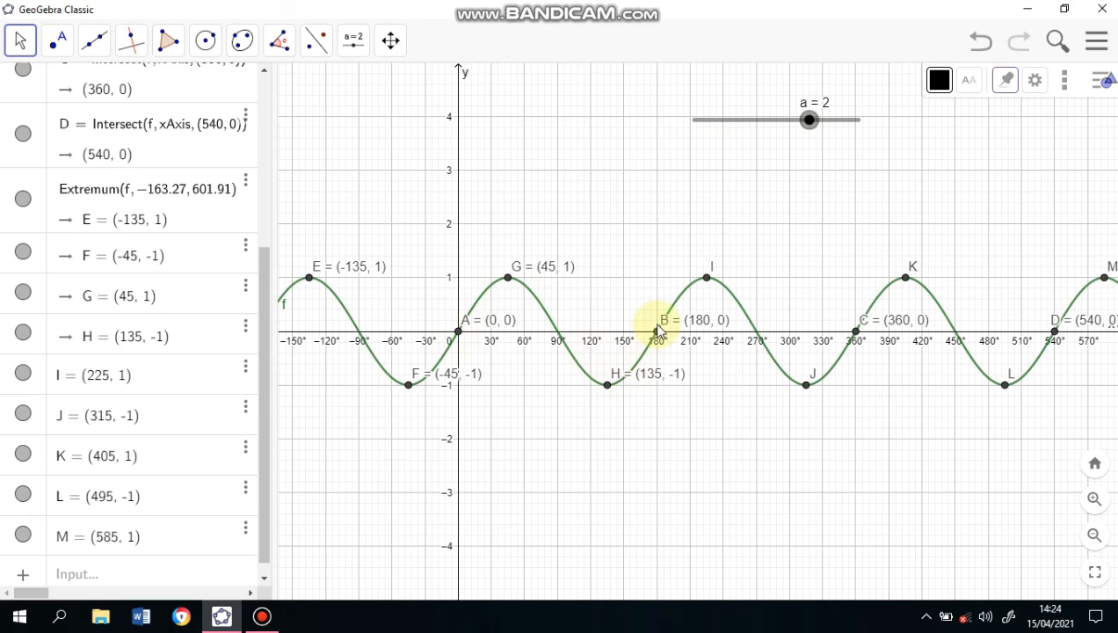
left_click(825, 125)
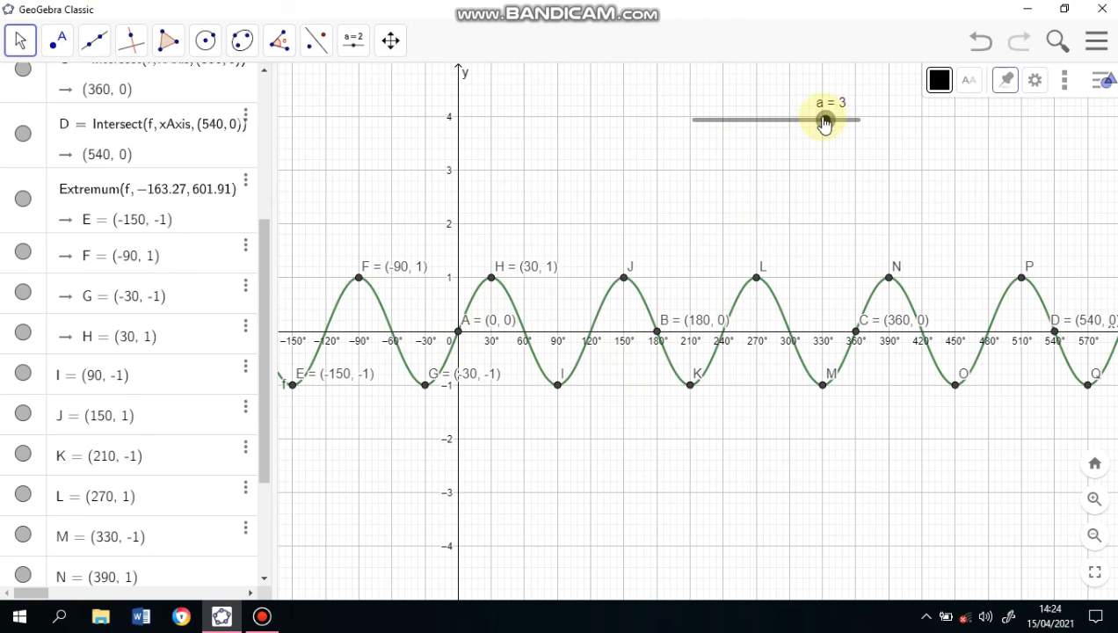